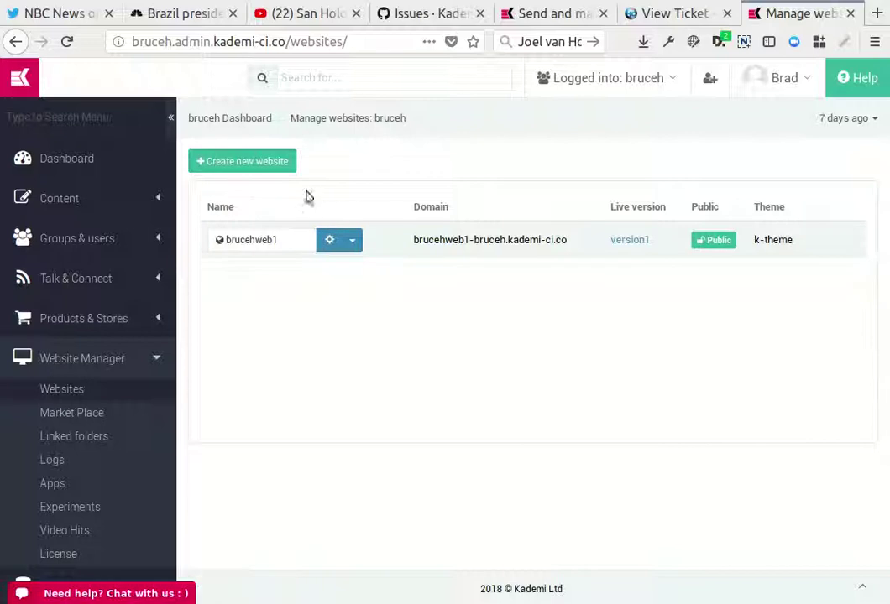
# Create a new website with the simple name kcomdemo
pyautogui.click(240, 163)
pyautogui.write('kcmdemo')
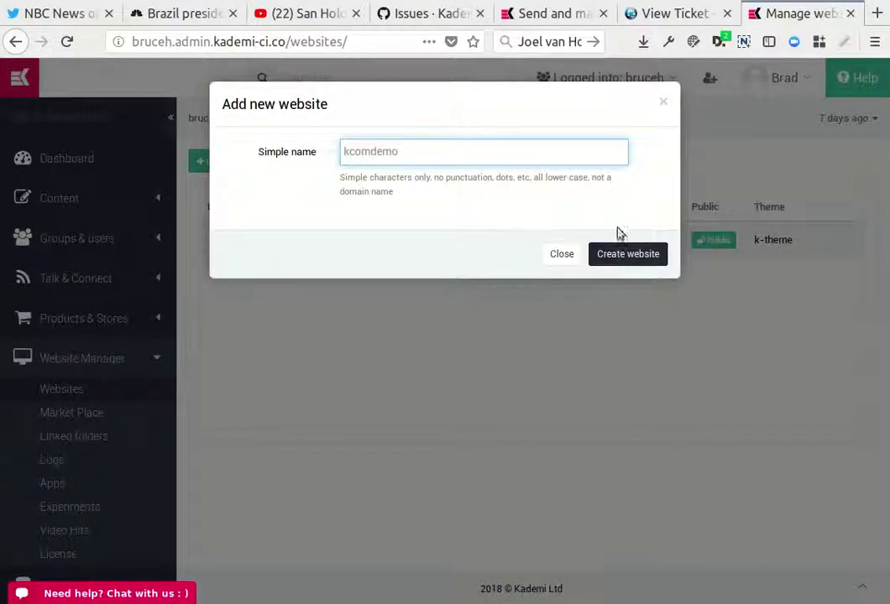
pyautogui.click(628, 255)
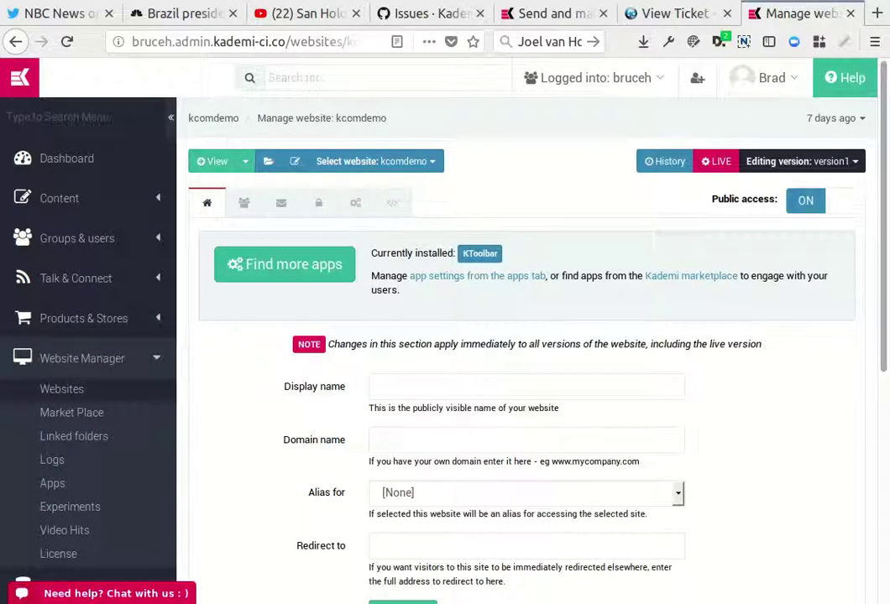
# Search the app marketplace for "kcom" and install the KCommerce2 app in the kcomdemo website
pyautogui.click(302, 267)
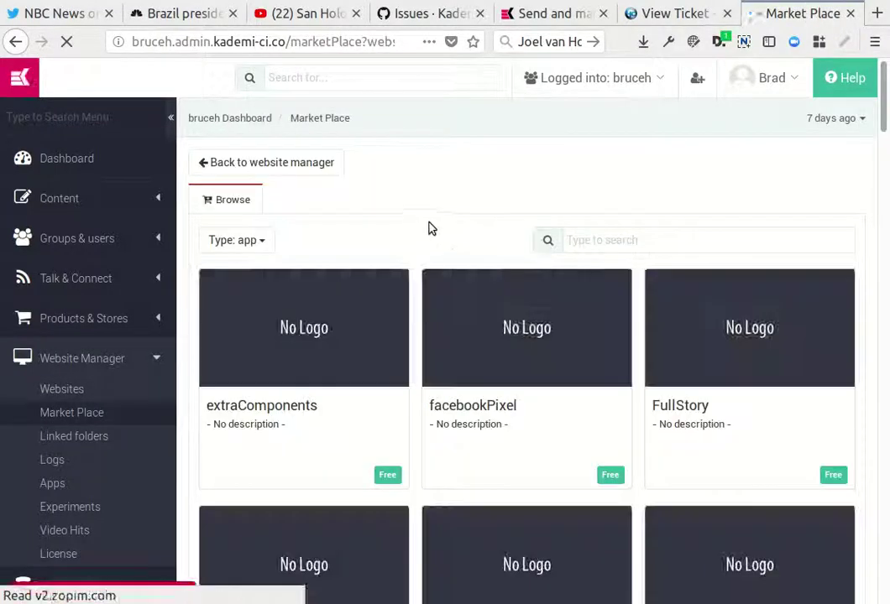
pyautogui.click(689, 235)
pyautogui.write('kcom')
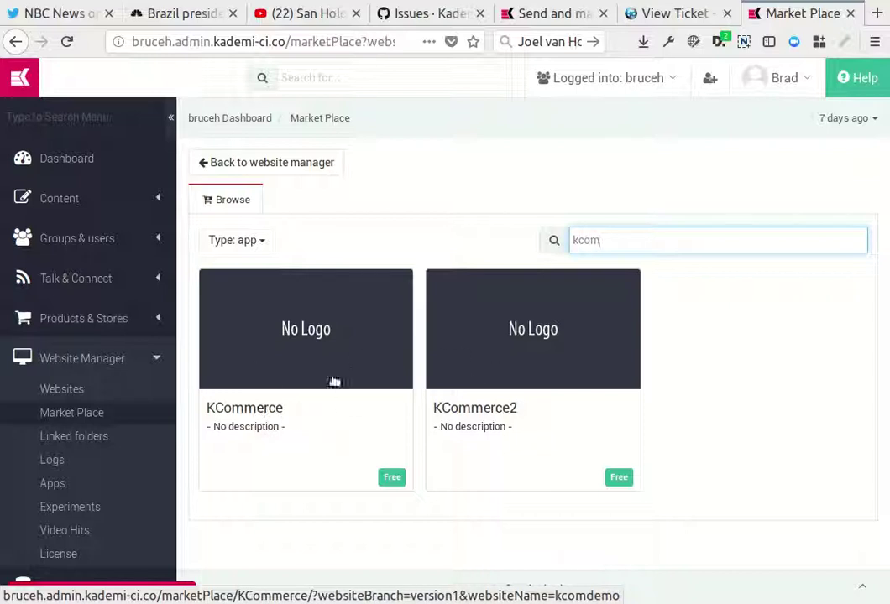
pyautogui.click(553, 332)
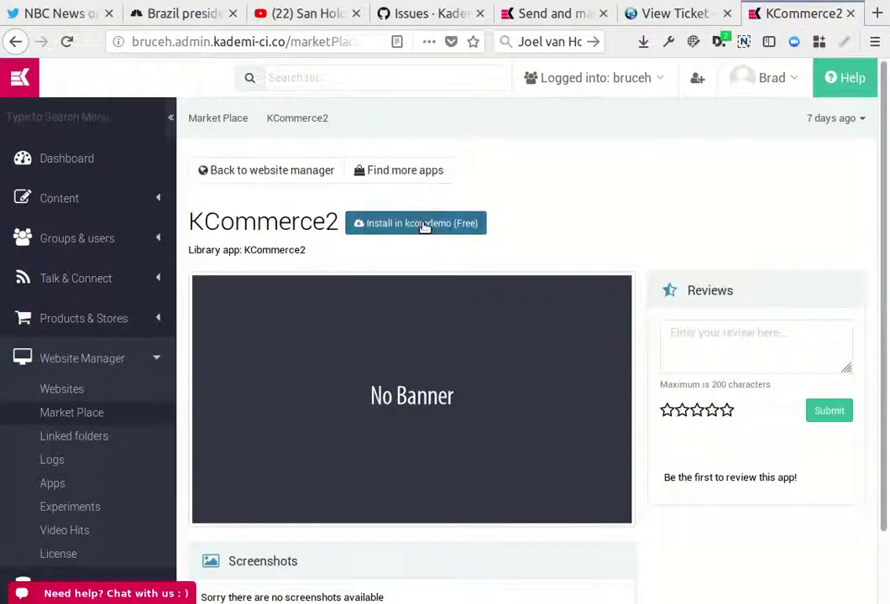
pyautogui.click(423, 225)
pyautogui.click(469, 290)
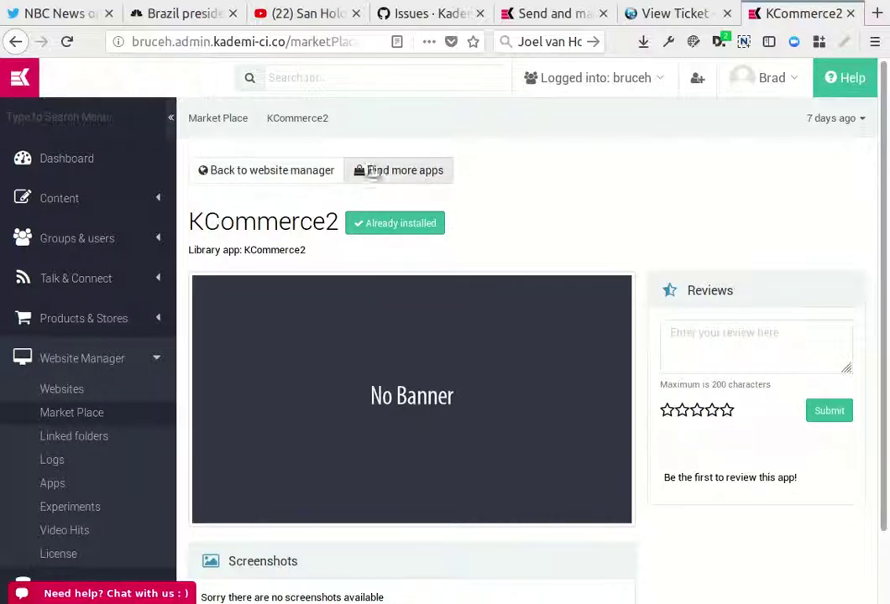
# Return to the website manager for kcomdemo and update all apps that have updates available
pyautogui.click(295, 175)
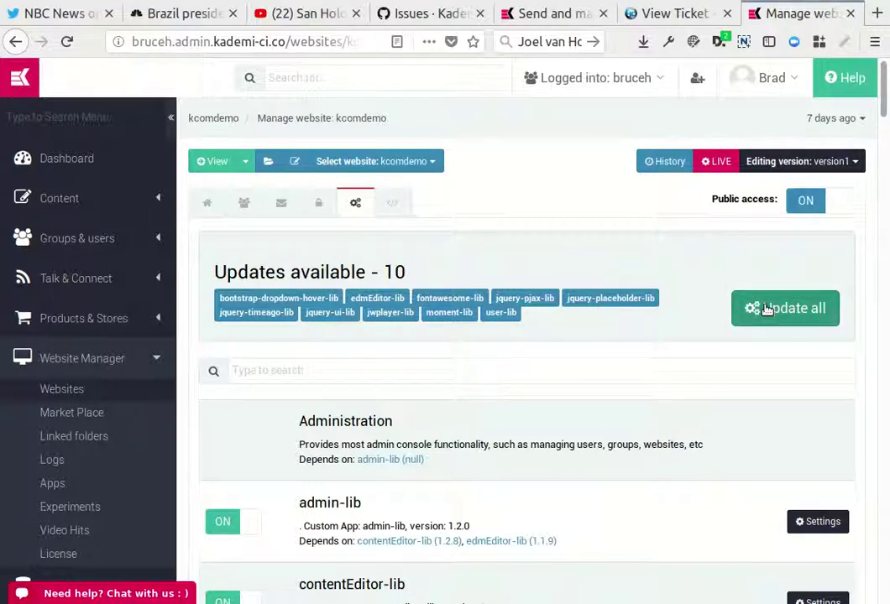
pyautogui.click(798, 162)
pyautogui.click(782, 163)
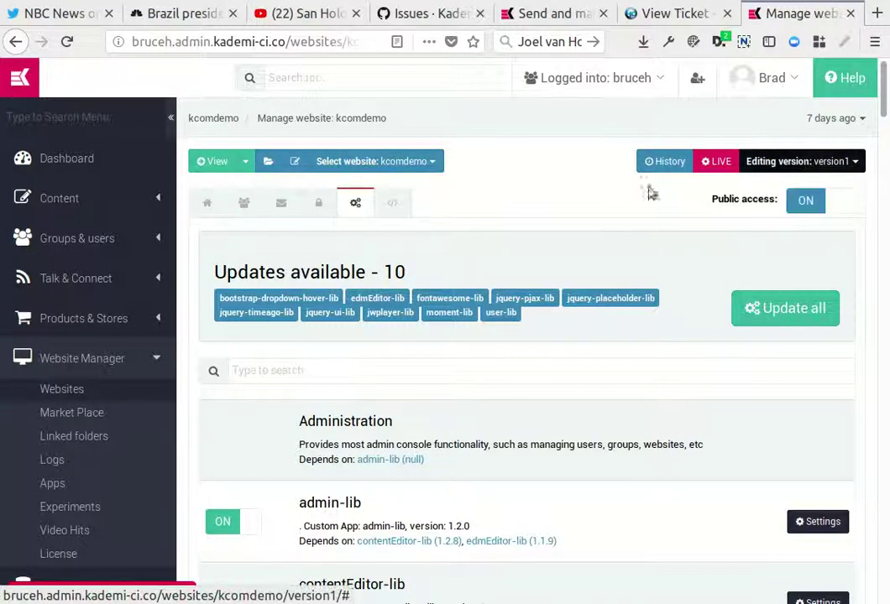
pyautogui.click(786, 307)
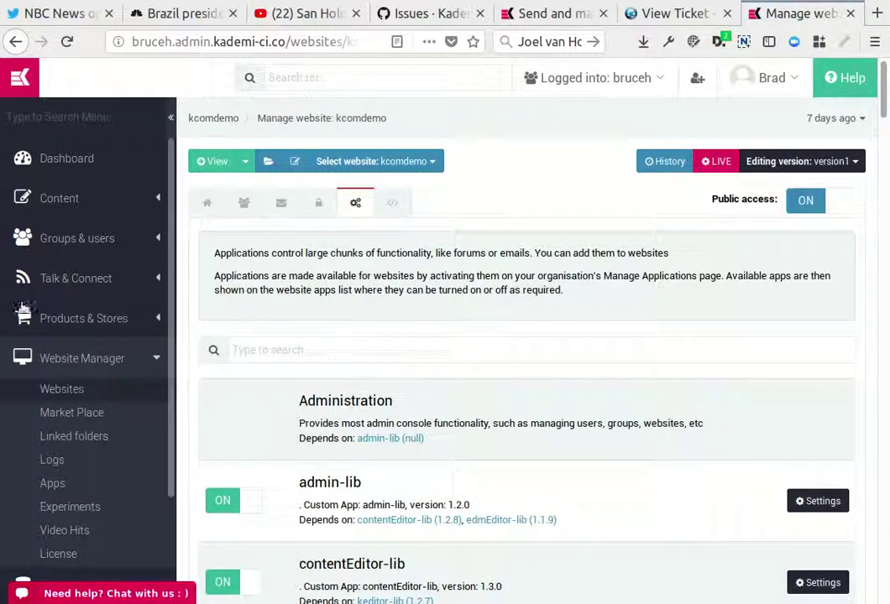
# Go back to the dashboard and open the kcomdemo ecomstore from the list of eCommerce stores
pyautogui.click(140, 174)
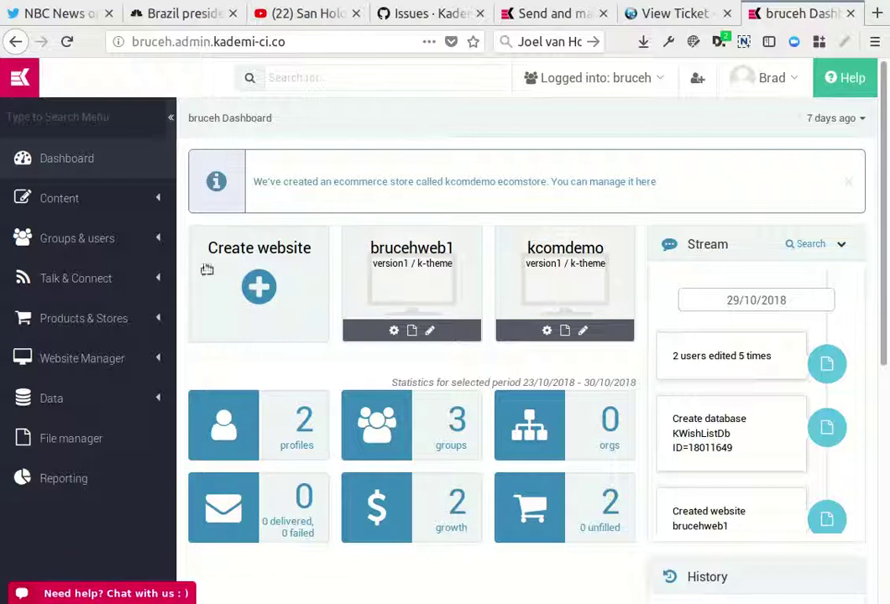
pyautogui.click(93, 318)
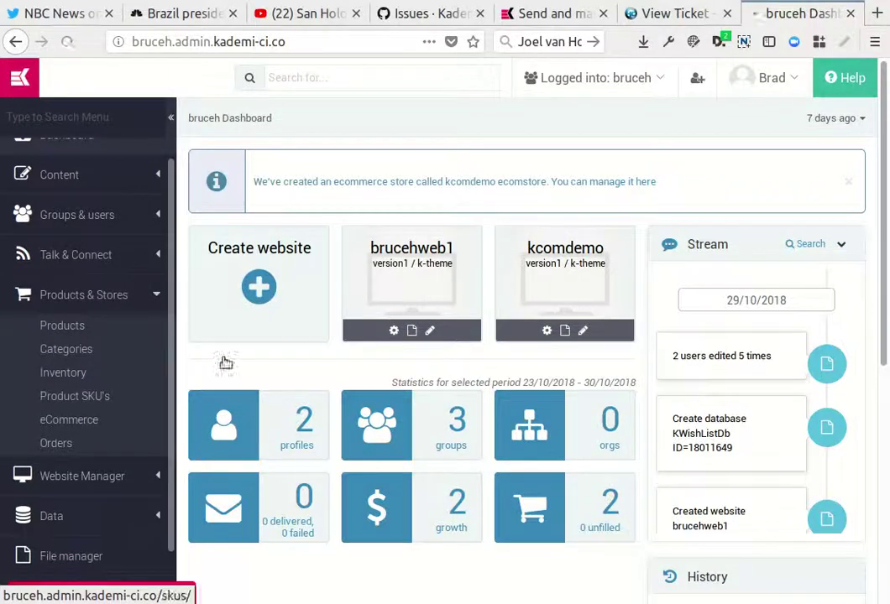
pyautogui.click(113, 413)
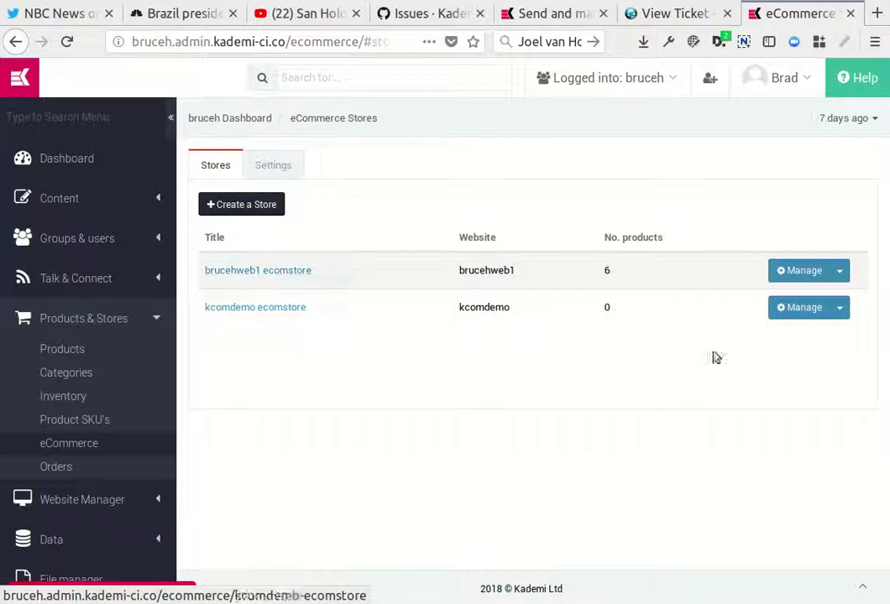
pyautogui.click(257, 312)
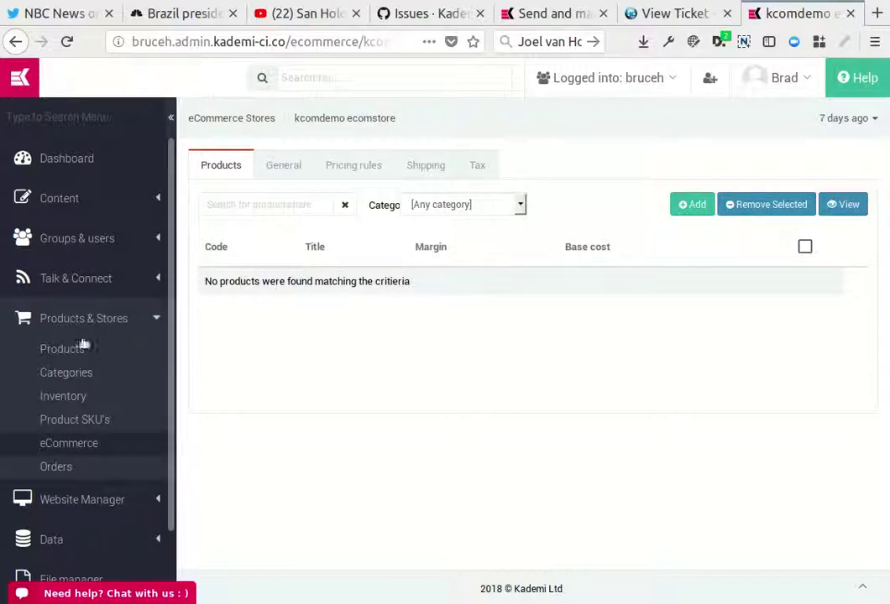
# Check the product library, and add all products from My library to the kcomdemo ecomstore
pyautogui.click(61, 349)
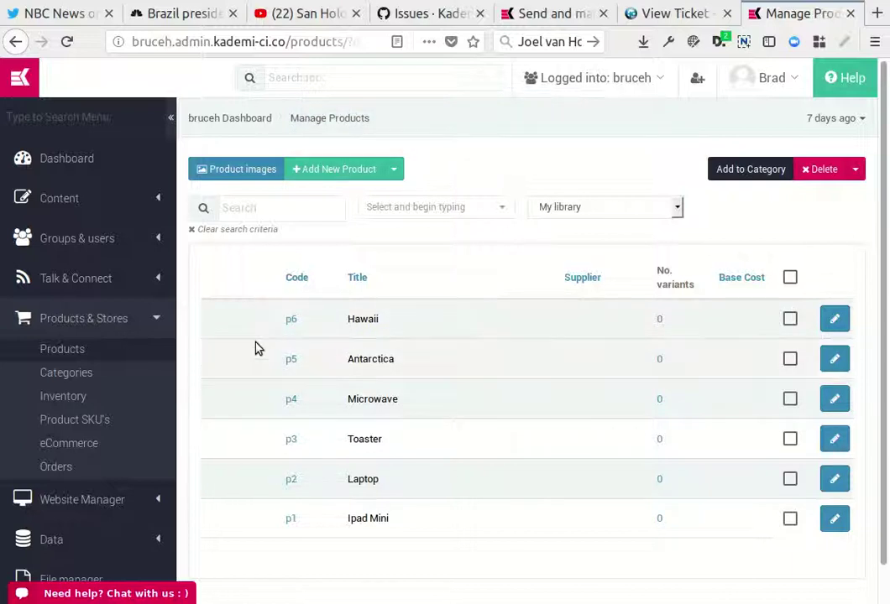
pyautogui.click(96, 445)
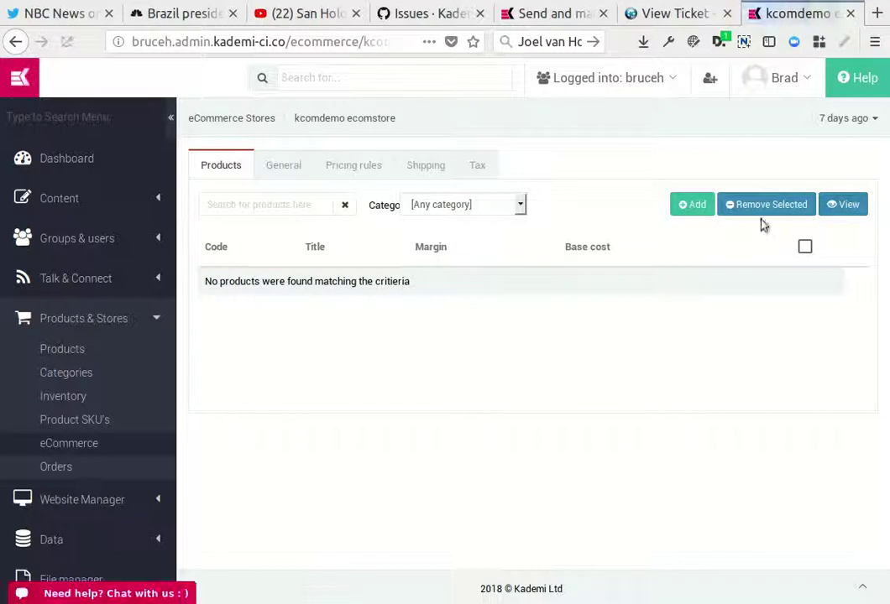
pyautogui.click(694, 206)
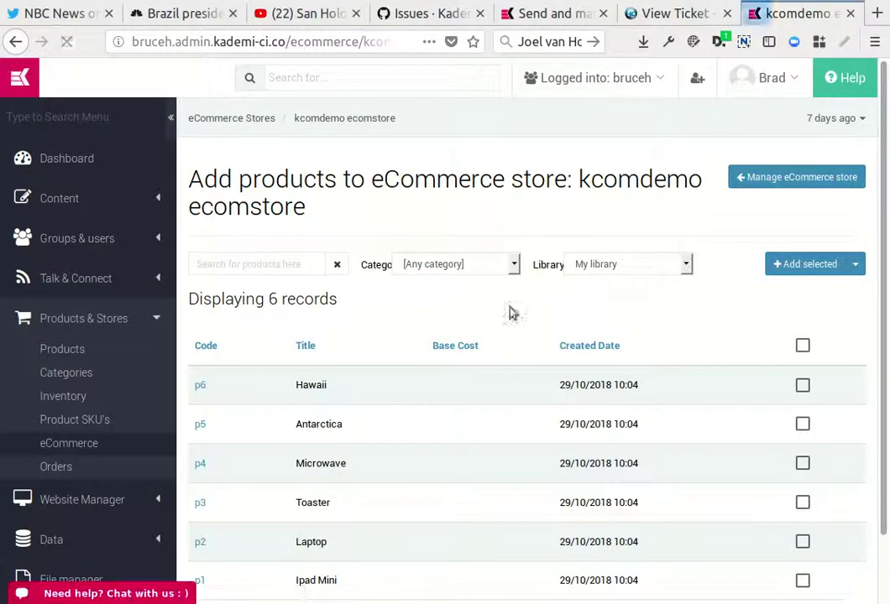
pyautogui.click(803, 346)
pyautogui.click(806, 264)
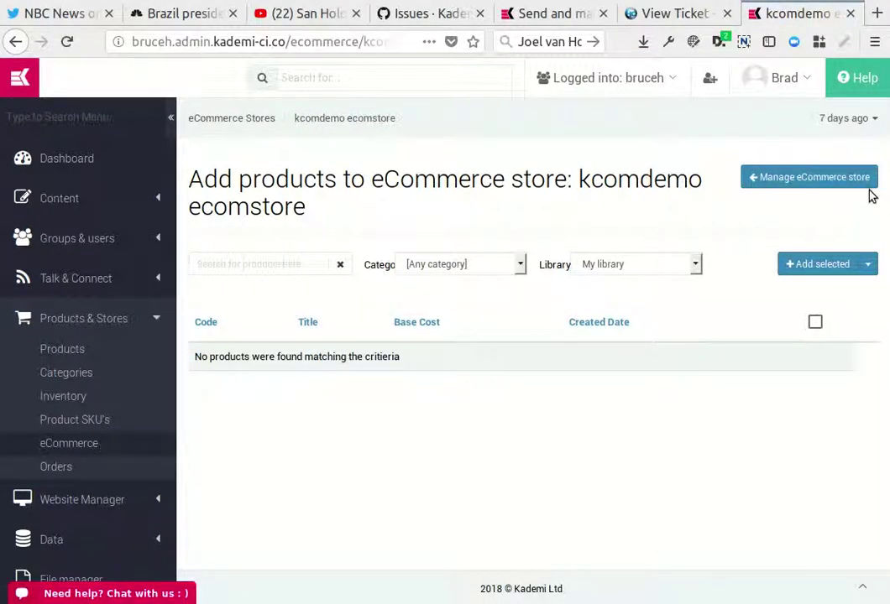
pyautogui.click(742, 181)
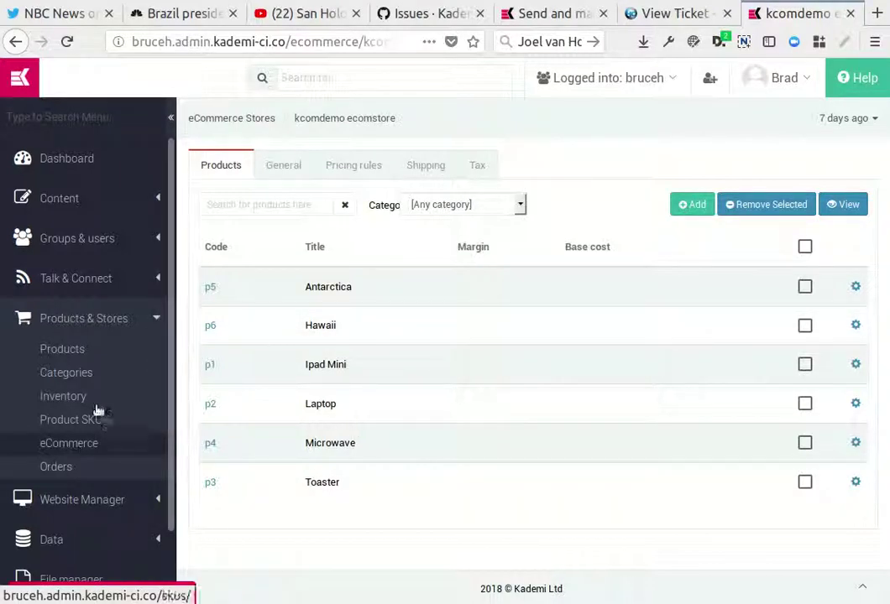
# Try to add an inventory location with the code "online" and the title "Onl"
pyautogui.click(74, 397)
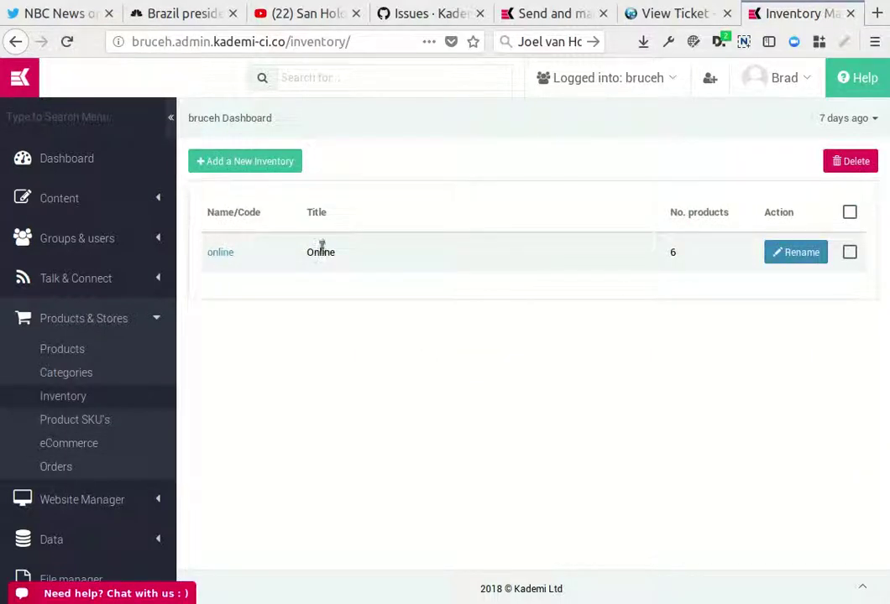
pyautogui.click(265, 164)
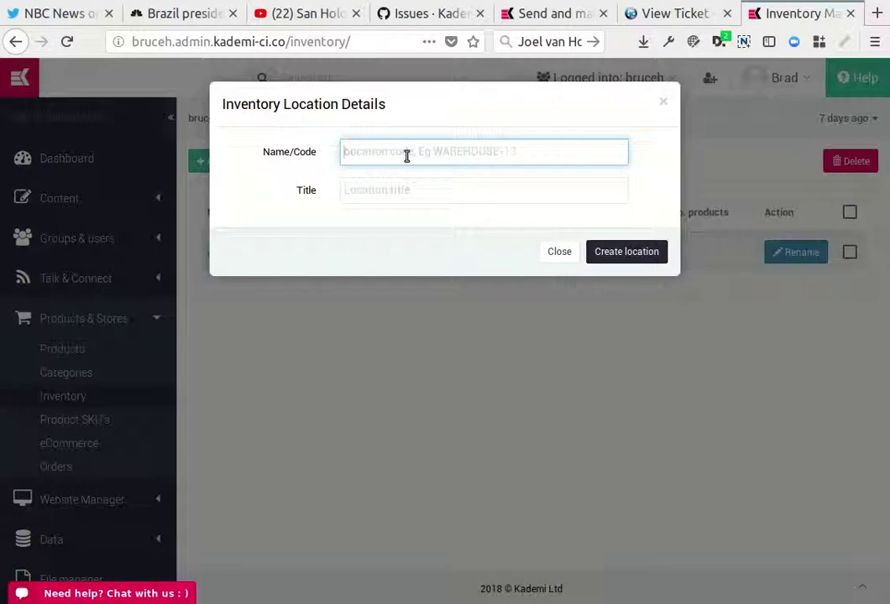
pyautogui.write('online')
pyautogui.press('Tab')
pyautogui.write('Onl')
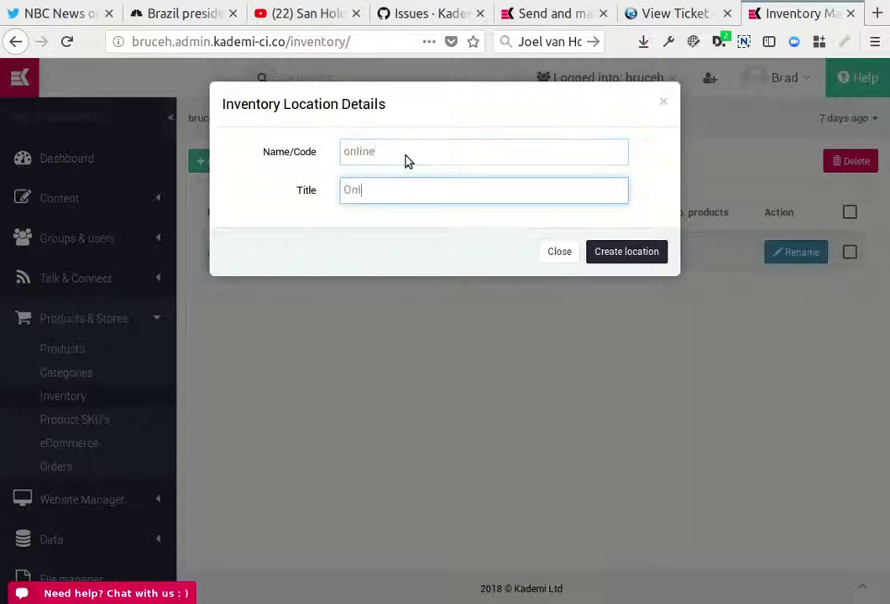
pyautogui.click(601, 253)
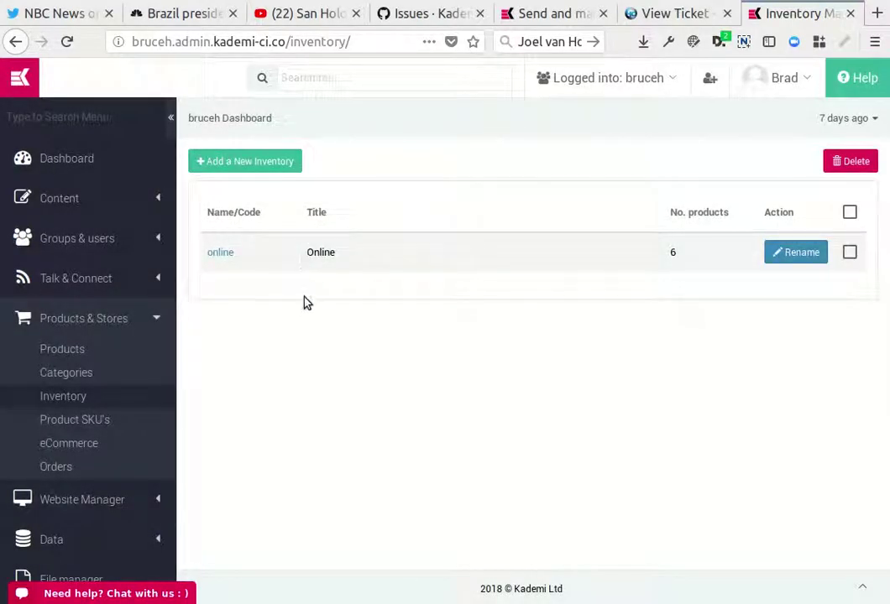
# Examine the product SKUs, including their codes, titles, base costs and stock quantities for the Online location
pyautogui.click(88, 421)
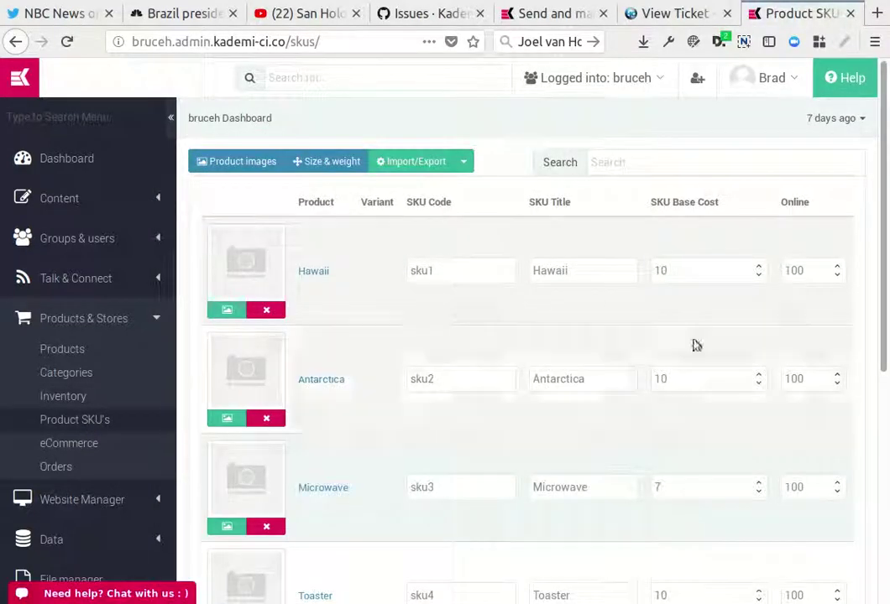
pyautogui.scroll(-1, 541, 286)
pyautogui.scroll(1, 522, 288)
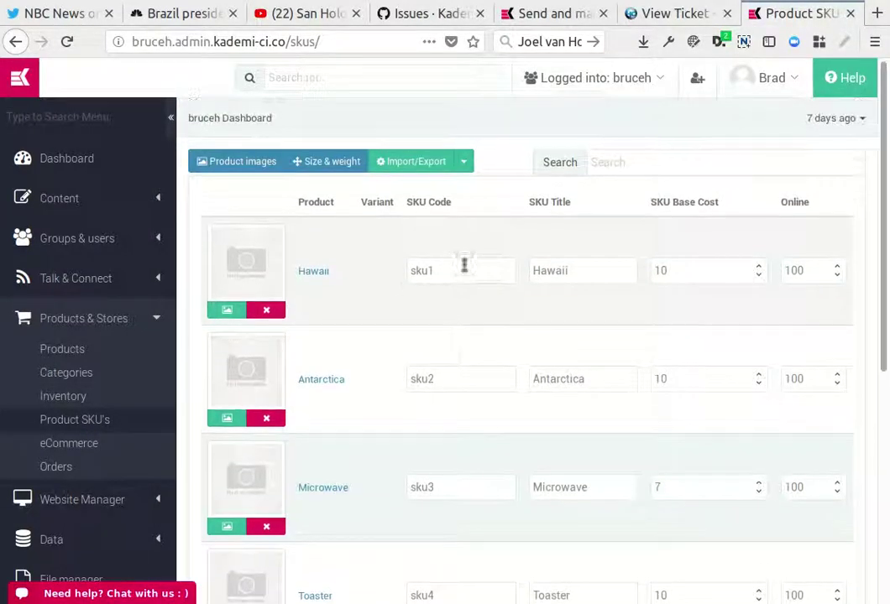
pyautogui.click(435, 270)
pyautogui.press('BackSpace')
pyautogui.write('1')
pyautogui.click(713, 272)
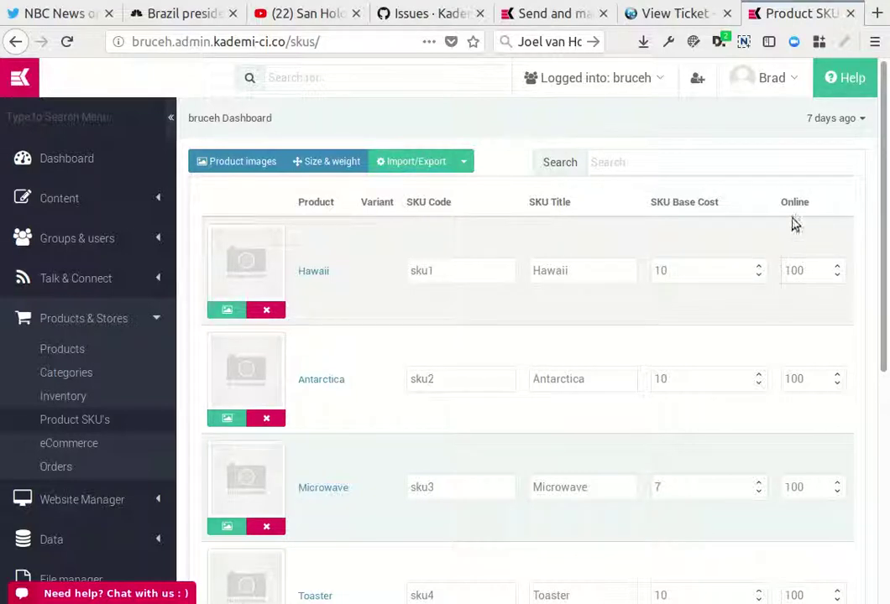
pyautogui.scroll(-3, 791, 292)
pyautogui.scroll(3, 747, 254)
# View the kcomdemo ecomstore's storefront and look over its categories and product listing
pyautogui.click(87, 445)
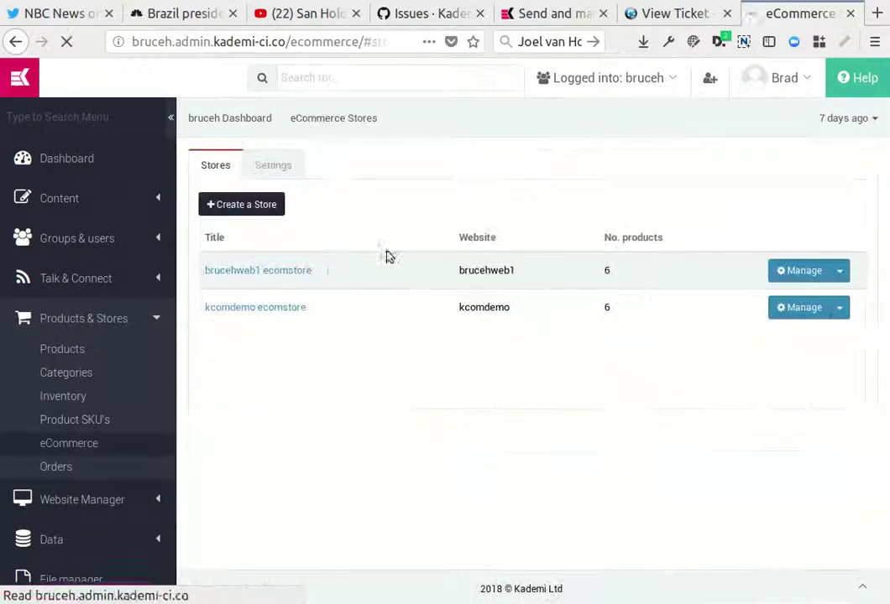
pyautogui.click(277, 309)
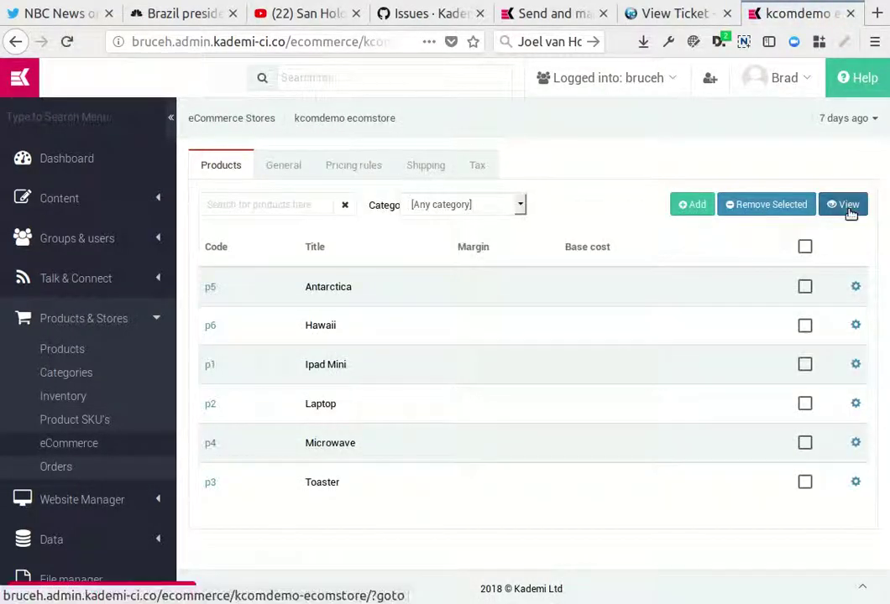
pyautogui.click(846, 206)
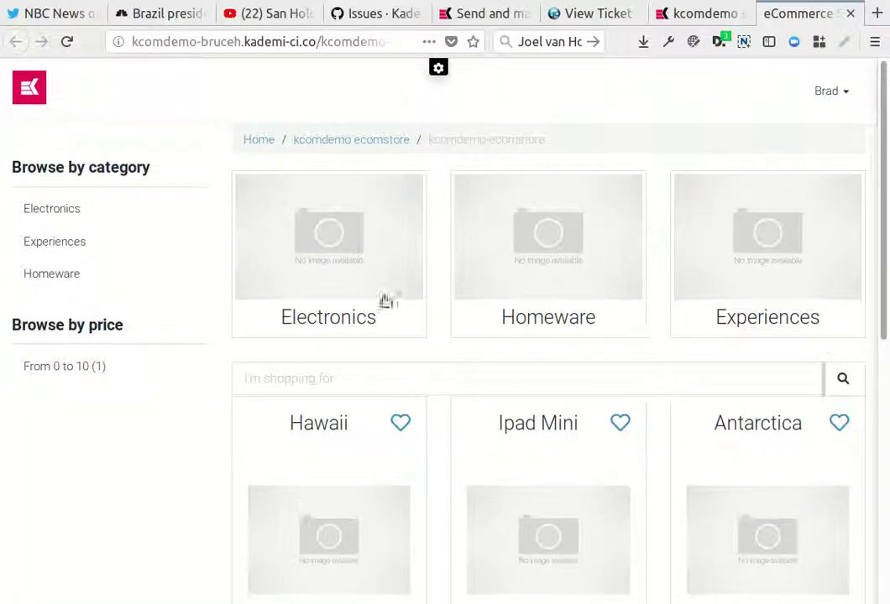
pyautogui.scroll(-1, 420, 281)
pyautogui.scroll(-1, 419, 277)
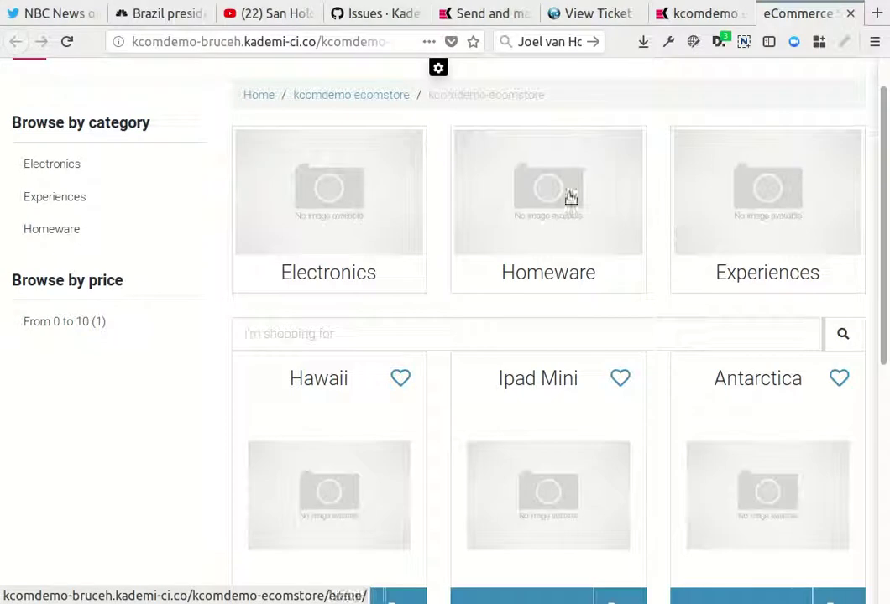
pyautogui.scroll(2, 423, 189)
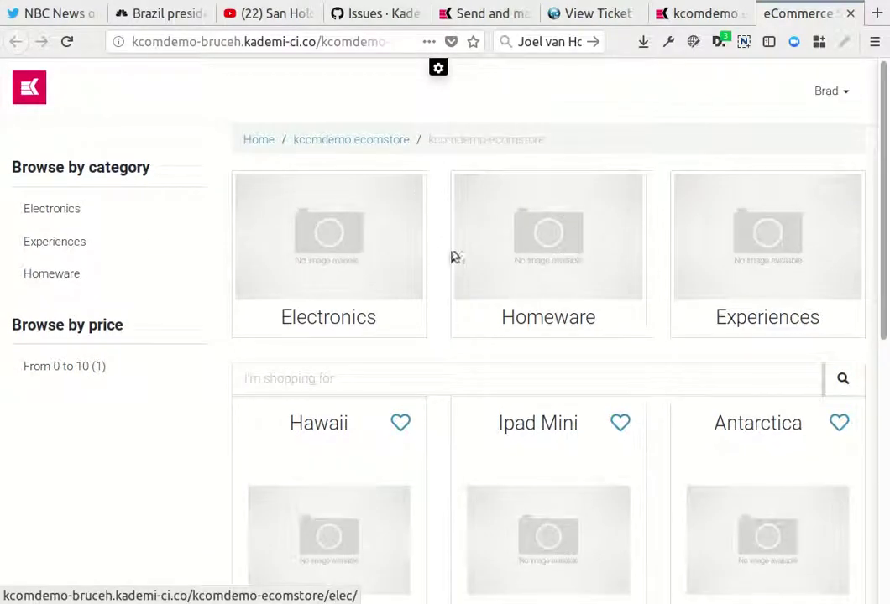
# Search the storefront for "toast" and choose the suggestion Toaster in Homeware
pyautogui.scroll(-5, 713, 247)
pyautogui.click(286, 155)
pyautogui.write('toast')
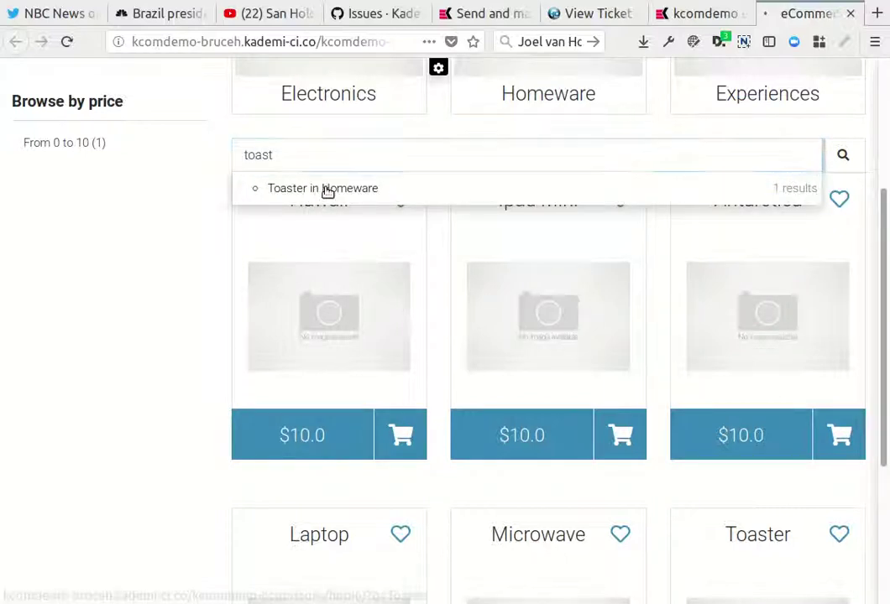
pyautogui.click(327, 188)
# Add one Toaster to the shopping cart from its product page and proceed to checkout
pyautogui.click(351, 375)
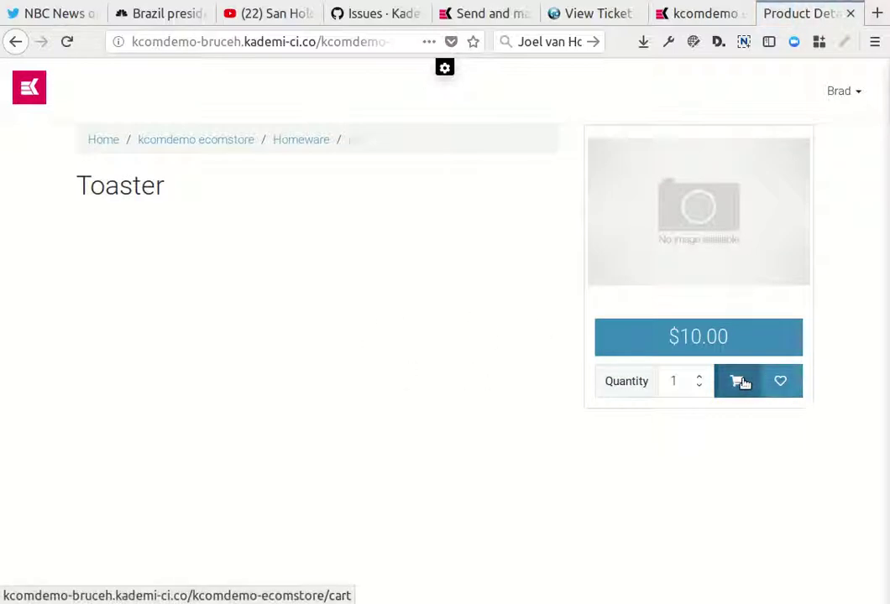
pyautogui.click(743, 383)
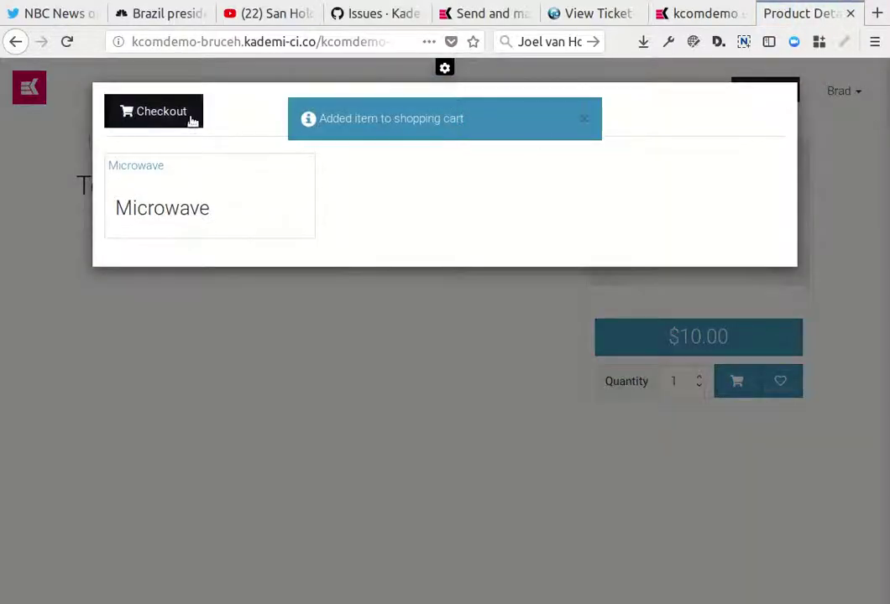
pyautogui.click(156, 119)
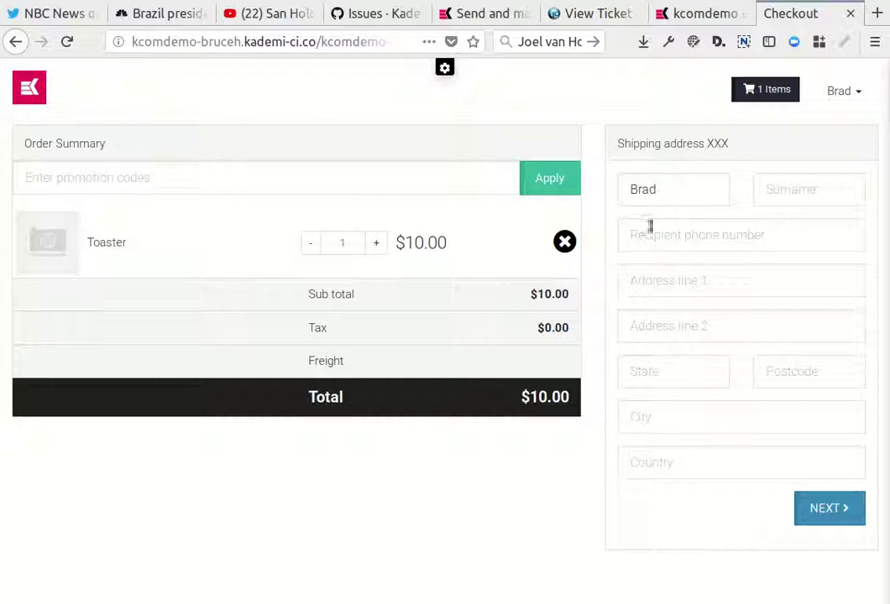
# Fill in the recipient's surname and phone number in the checkout's shipping address
pyautogui.click(781, 193)
pyautogui.write('test')
pyautogui.press('Tab')
pyautogui.write('123')
pyautogui.press('Tab')
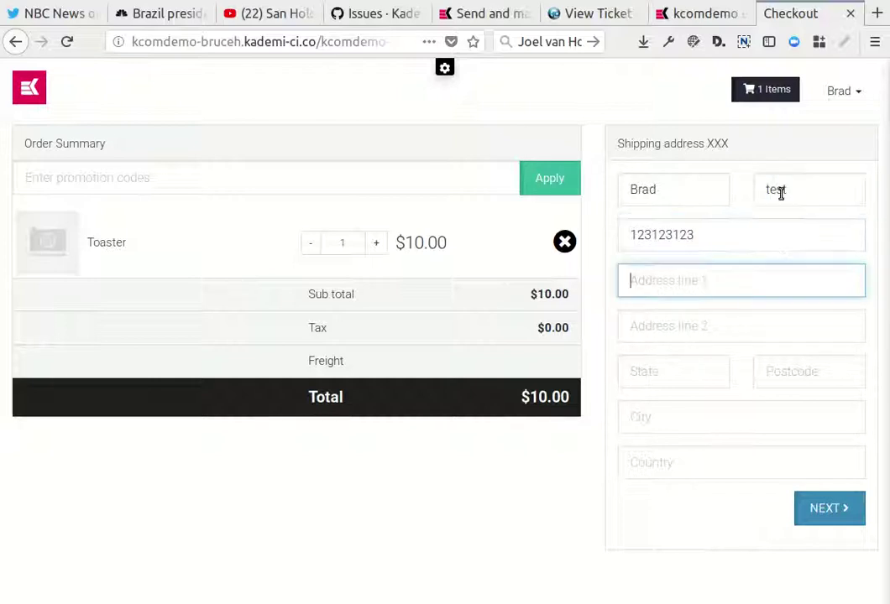
# Enter "test" for both address lines, the state, the postcode and the city of the shipping address
pyautogui.write('test')
pyautogui.press('Tab')
pyautogui.write('test')
pyautogui.press('Tab')
pyautogui.write('test')
pyautogui.press('Tab')
pyautogui.write('test')
pyautogui.press('Tab')
pyautogui.write('test')
pyautogui.press('Tab')
# Set the shipping country to New Zealand and continue to the choice of shipping provider
pyautogui.press('BackSpace')
pyautogui.press('BackSpace')
pyautogui.press('BackSpace')
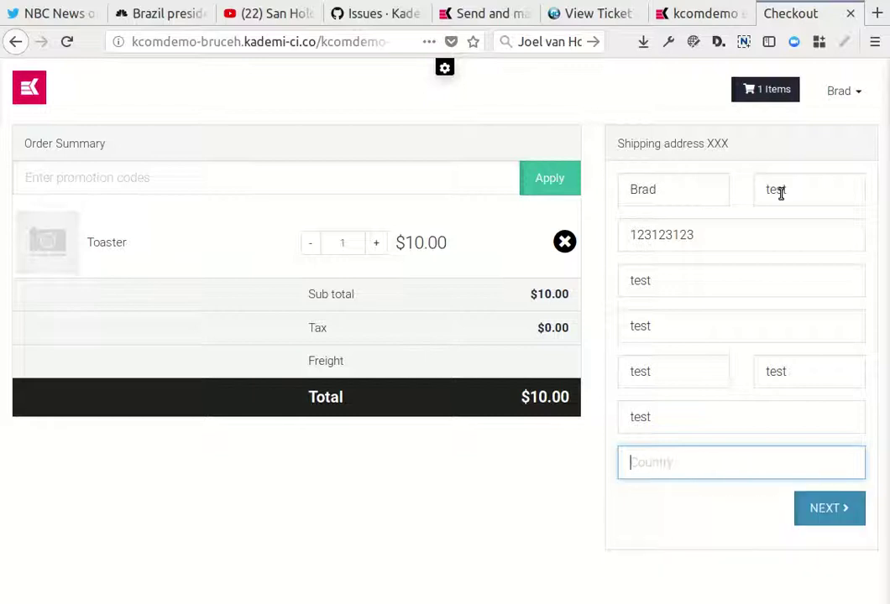
pyautogui.write('new')
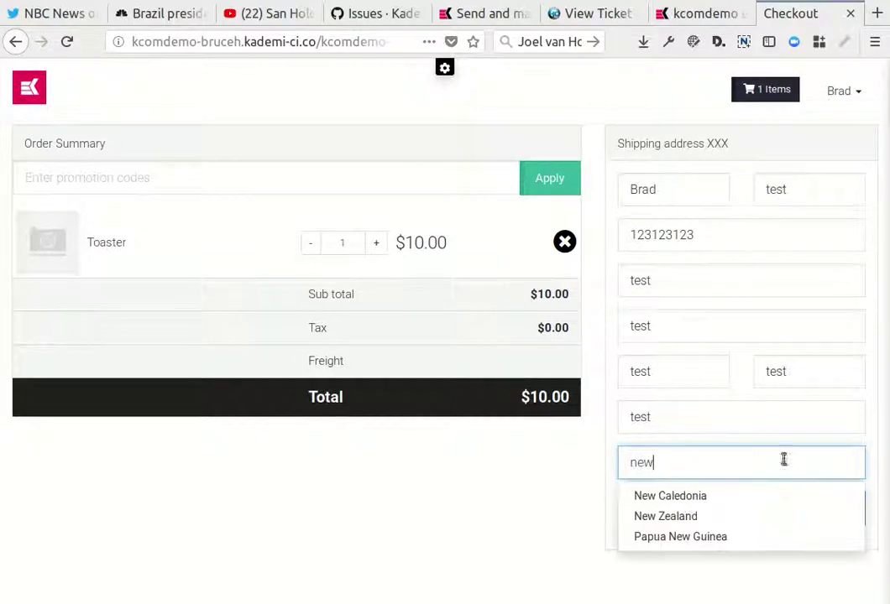
pyautogui.click(685, 515)
pyautogui.click(833, 506)
pyautogui.click(731, 196)
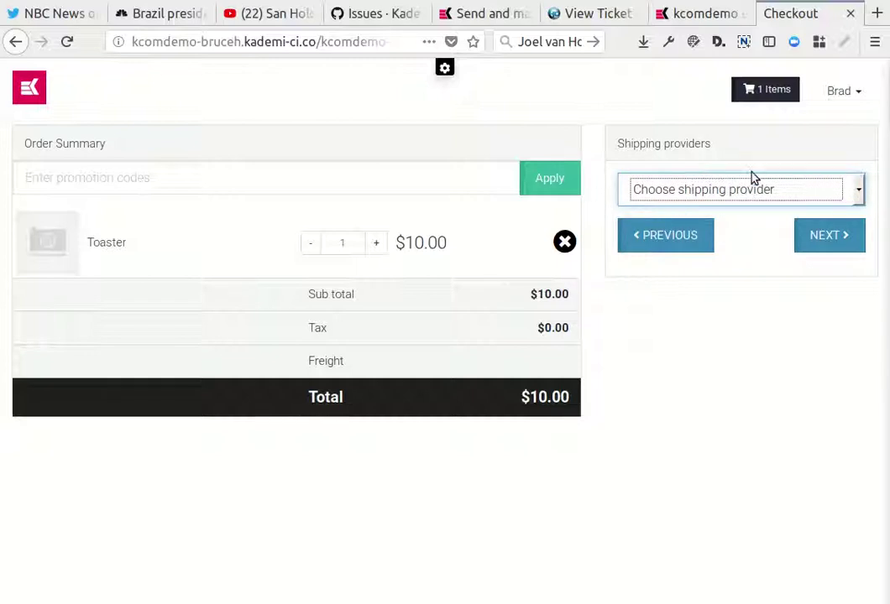
# Switch to the kcomdemo ecomstore's admin page and review its product, general, pricing rule and shipping settings
pyautogui.click(702, 15)
pyautogui.click(422, 165)
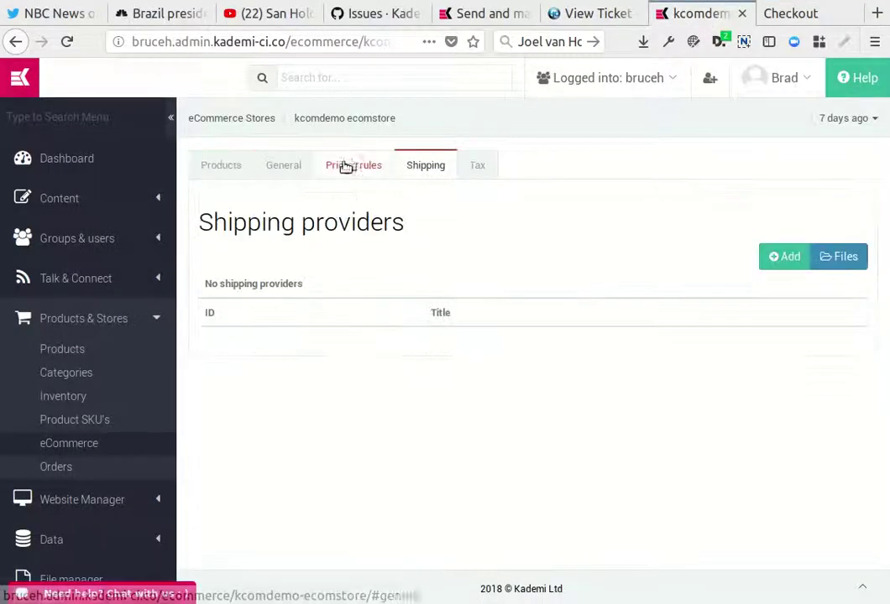
pyautogui.click(227, 166)
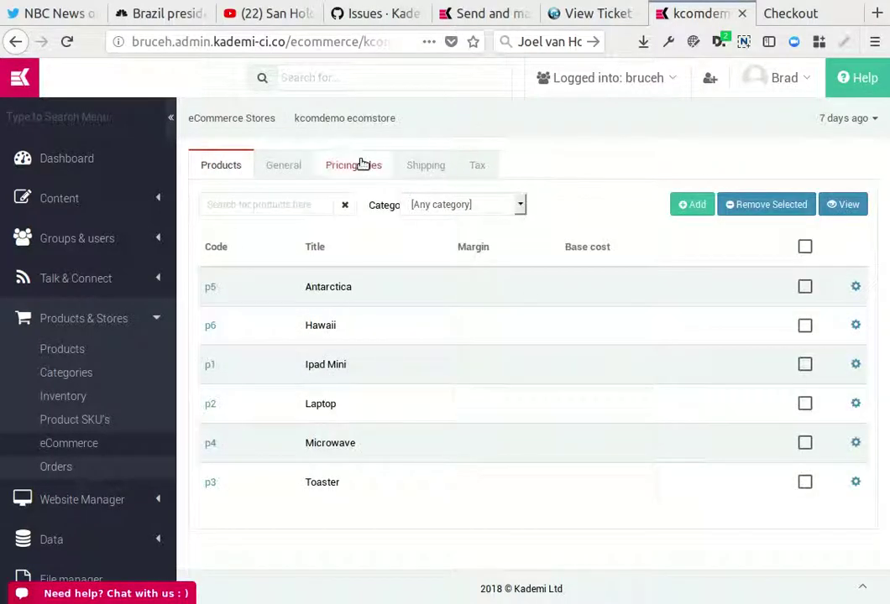
pyautogui.click(287, 171)
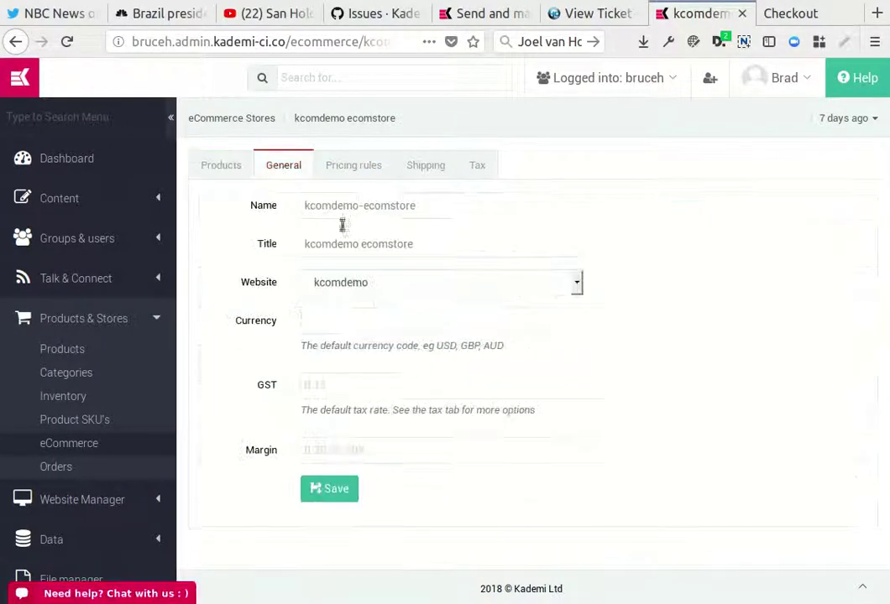
pyautogui.click(336, 163)
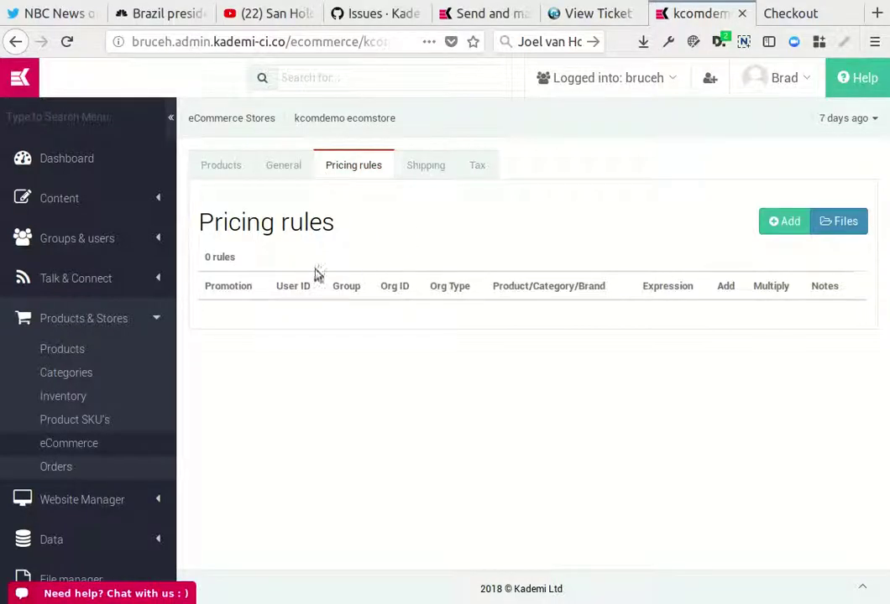
pyautogui.click(423, 167)
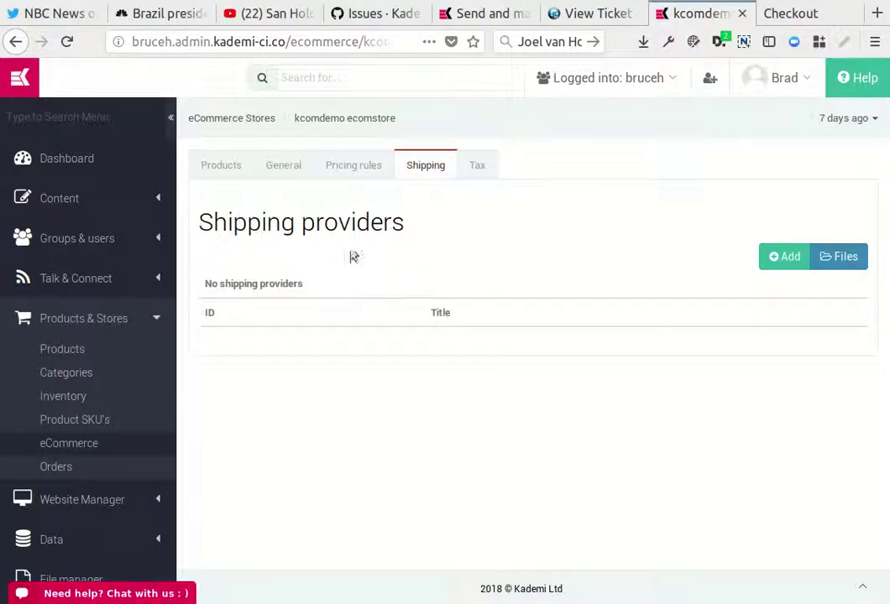
# Start a new shipping provider for the store titled "International" with a fixed cart cost of 10
pyautogui.click(785, 257)
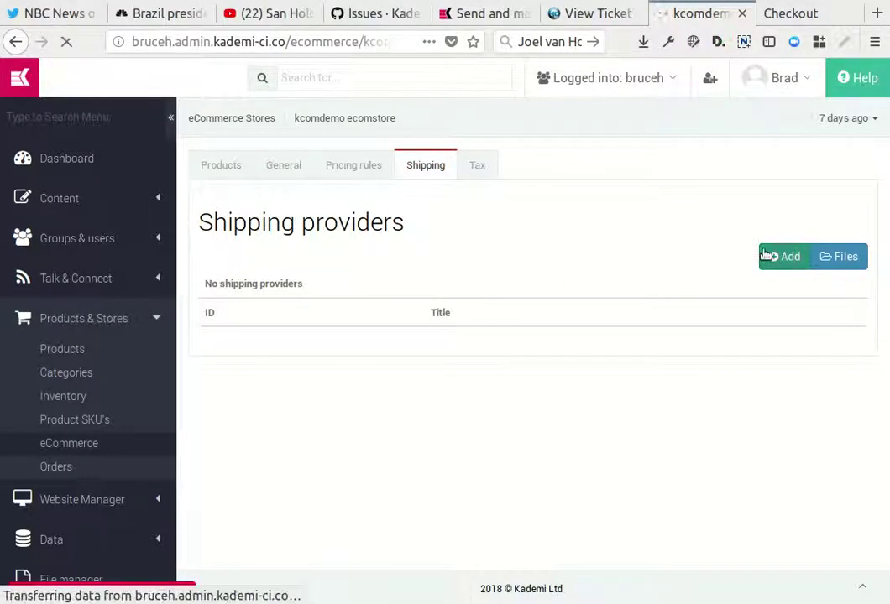
pyautogui.click(413, 245)
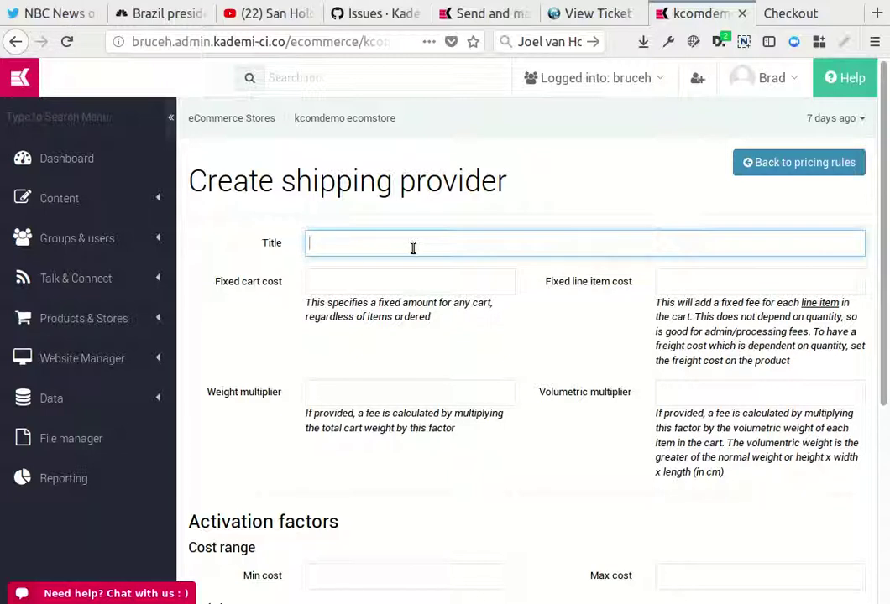
pyautogui.write('International')
pyautogui.press('Tab')
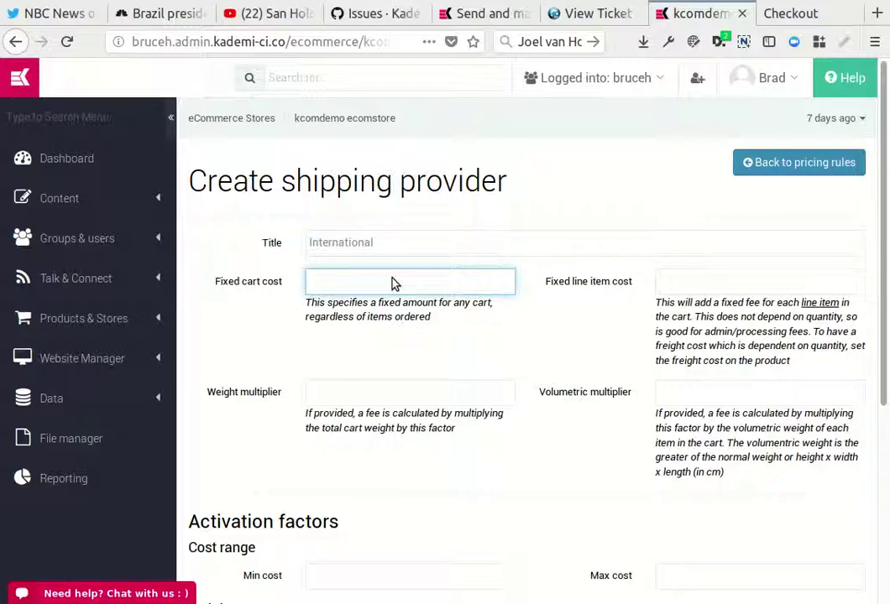
pyautogui.write('10')
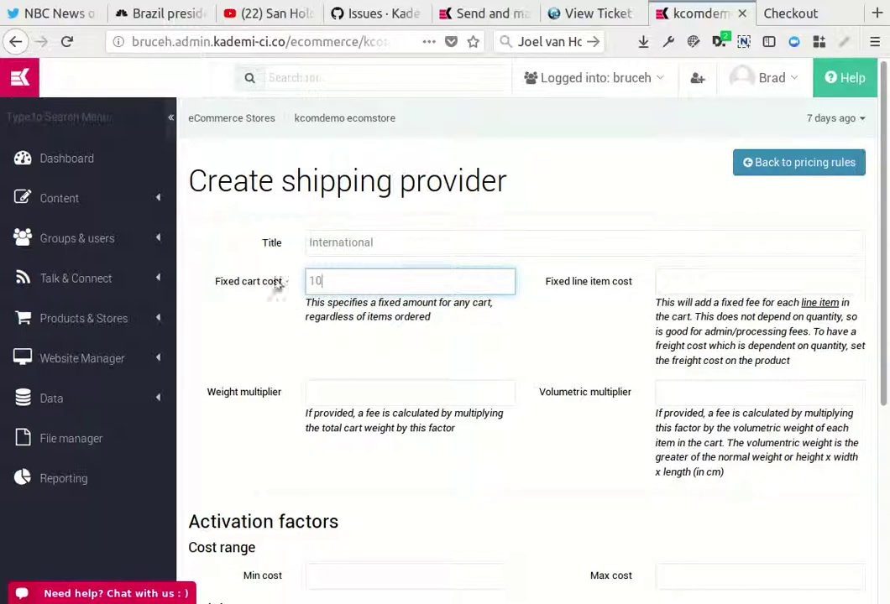
pyautogui.click(487, 336)
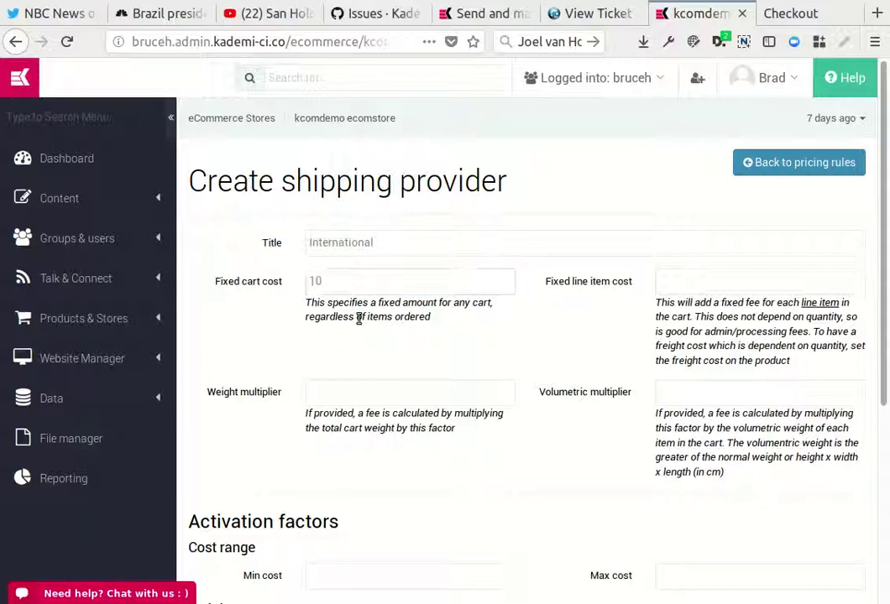
# Examine the shipping provider's weight and volumetric multipliers and its activation factors for cost range, weight range and available countries
pyautogui.scroll(-1, 487, 272)
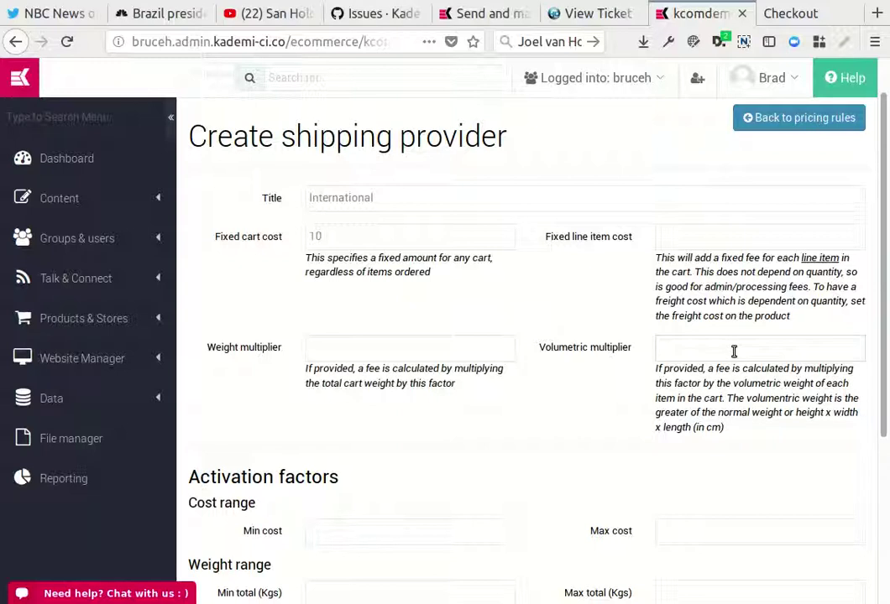
pyautogui.scroll(-3, 723, 354)
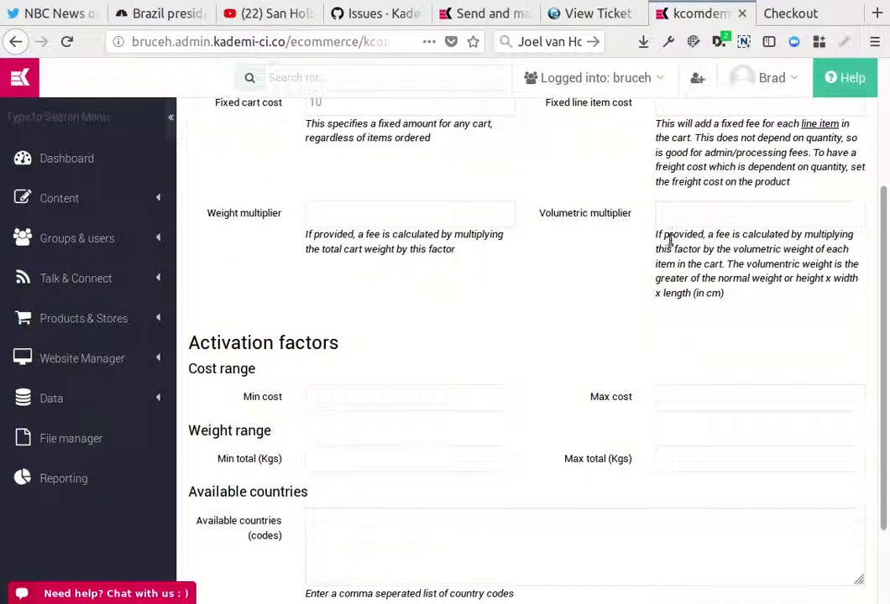
pyautogui.scroll(-1, 670, 244)
pyautogui.scroll(2, 667, 227)
pyautogui.scroll(-3, 622, 248)
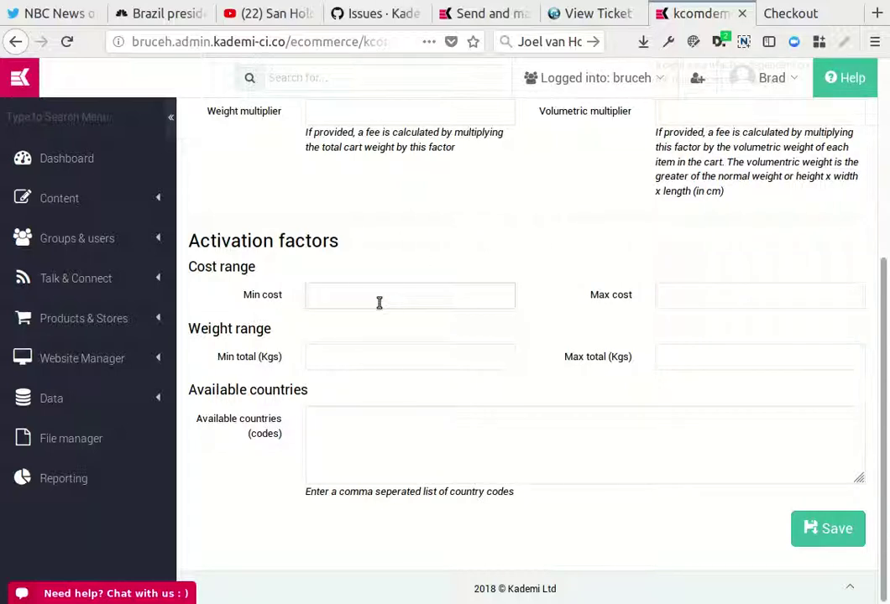
pyautogui.click(311, 290)
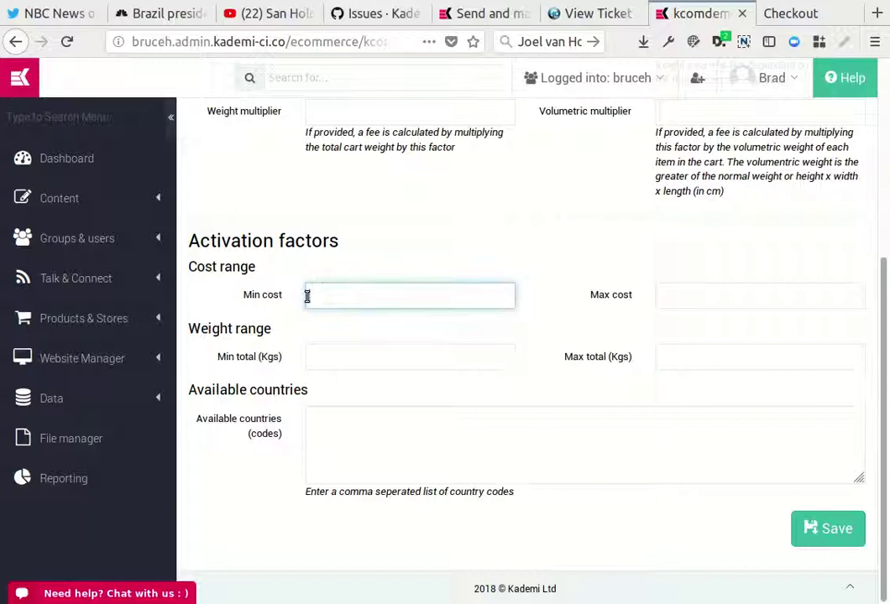
pyautogui.click(369, 267)
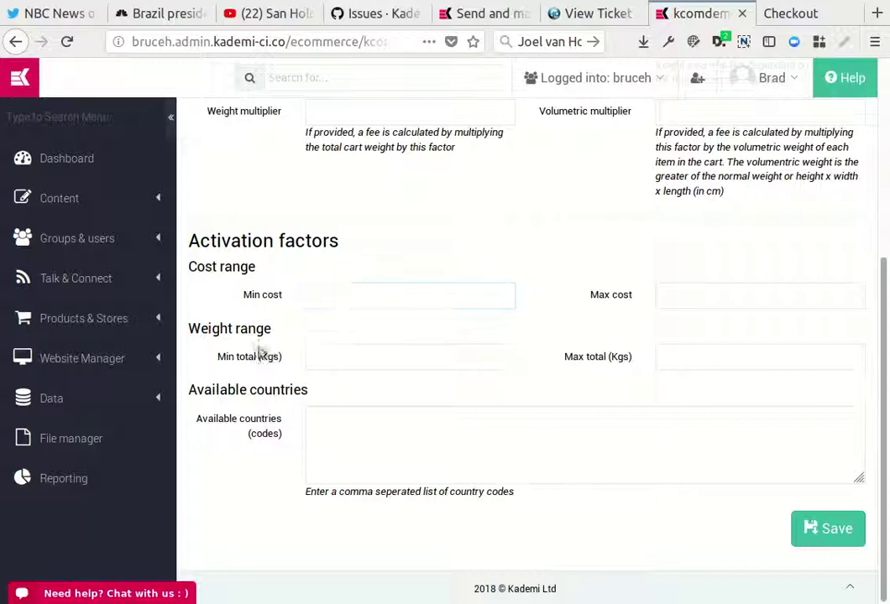
pyautogui.click(363, 435)
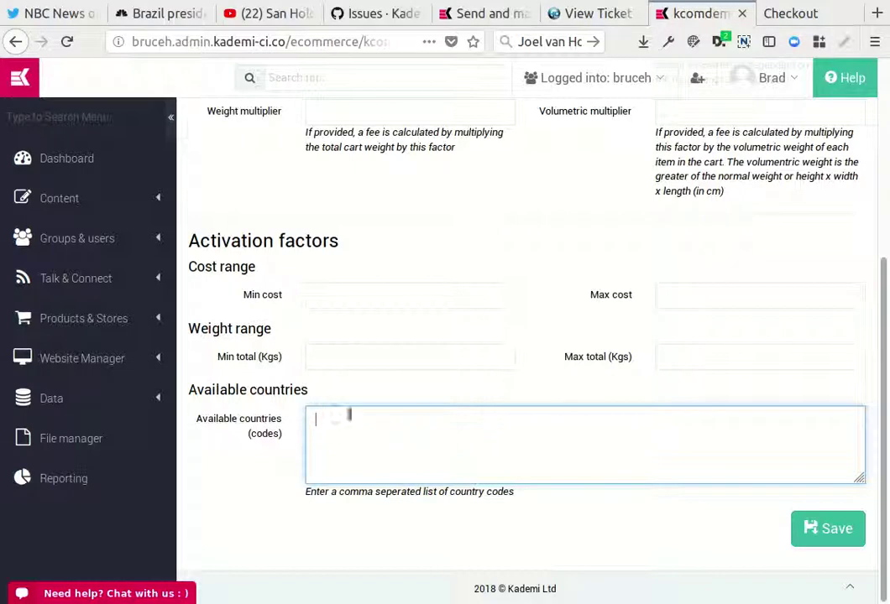
pyautogui.scroll(5, 284, 407)
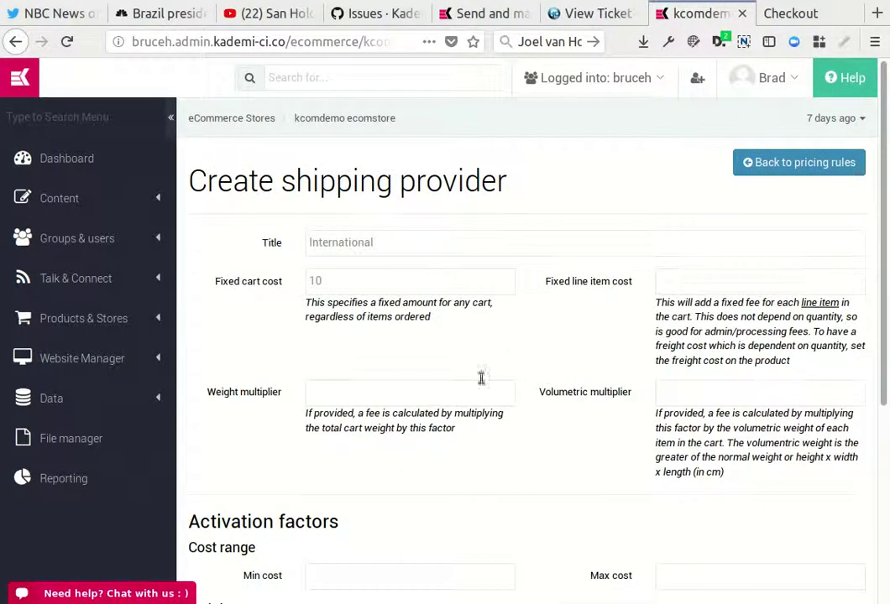
pyautogui.scroll(-5, 501, 378)
pyautogui.click(332, 361)
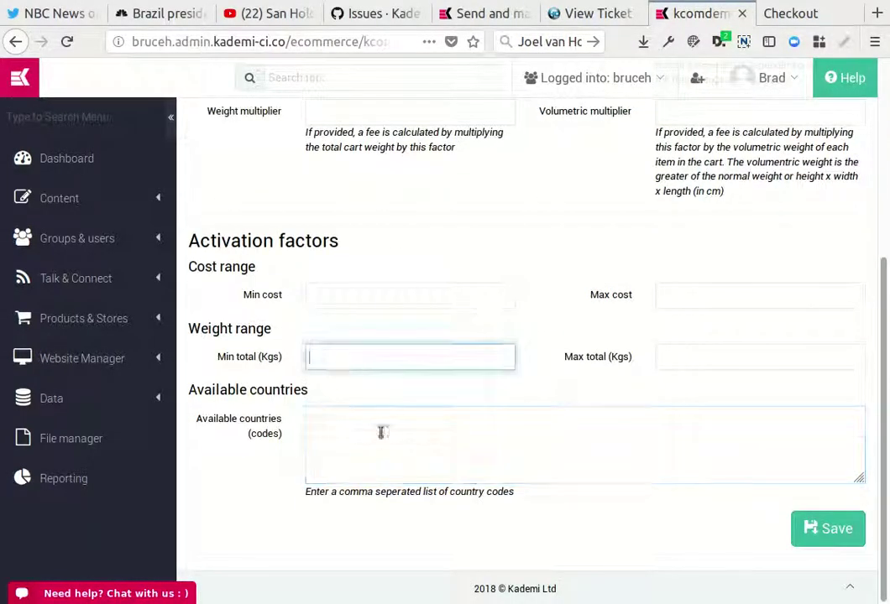
# Save the International shipping provider and return to the store's shipping provider list
pyautogui.click(828, 529)
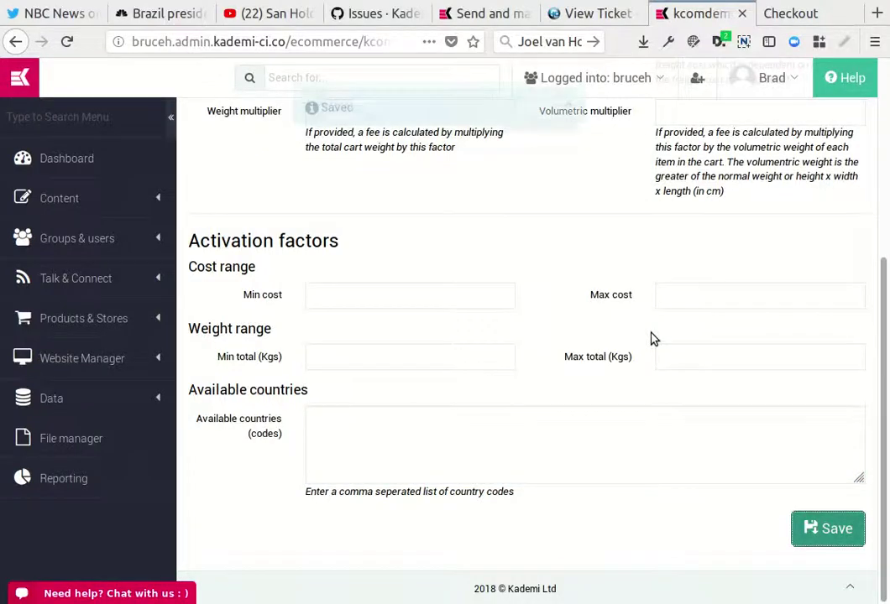
pyautogui.scroll(3, 465, 336)
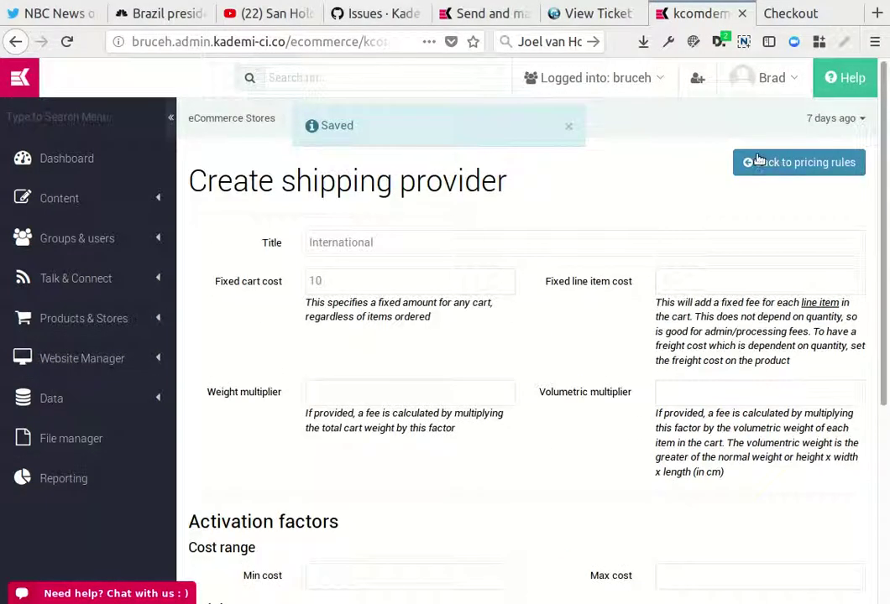
pyautogui.click(782, 162)
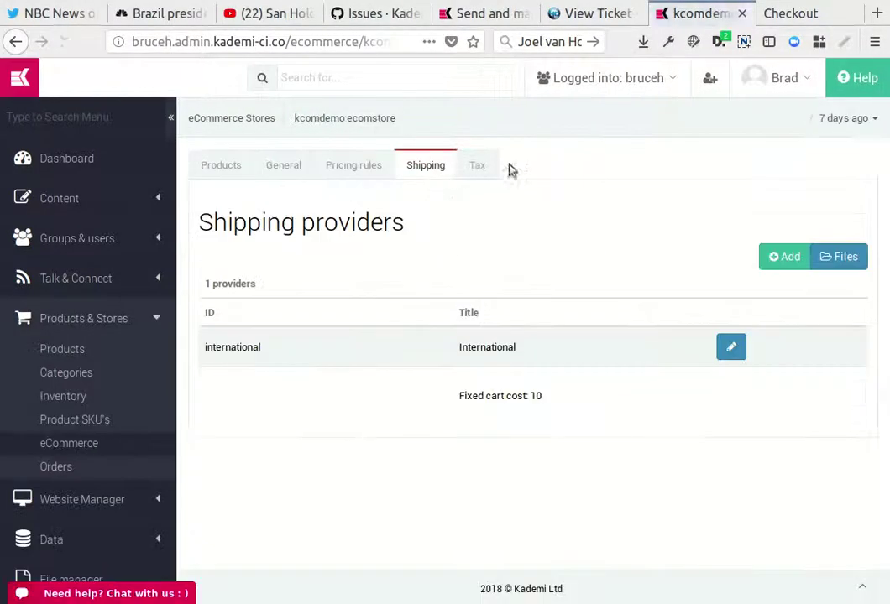
# Create and save a tax calculation provider titled "Default" with a default rate of 0.125 and no country tax rates
pyautogui.click(470, 163)
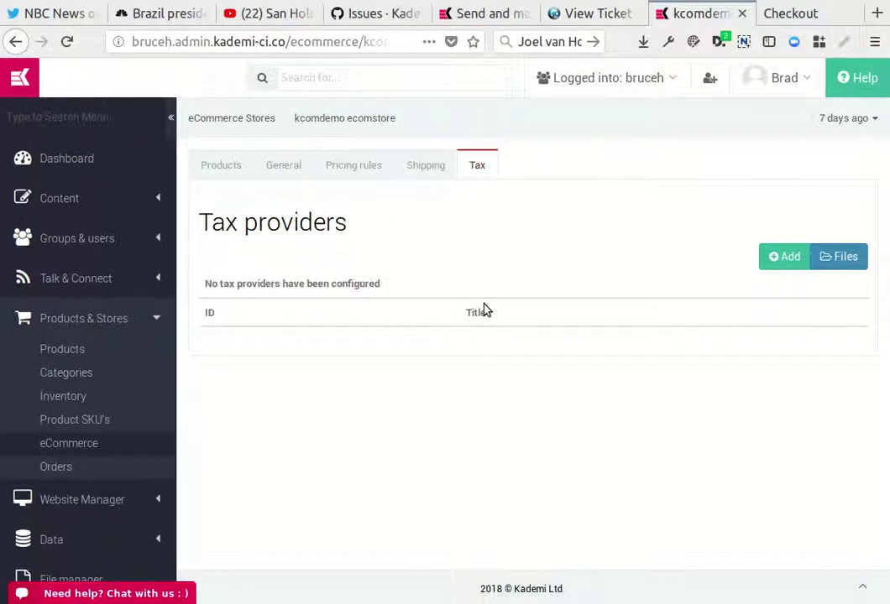
pyautogui.click(781, 256)
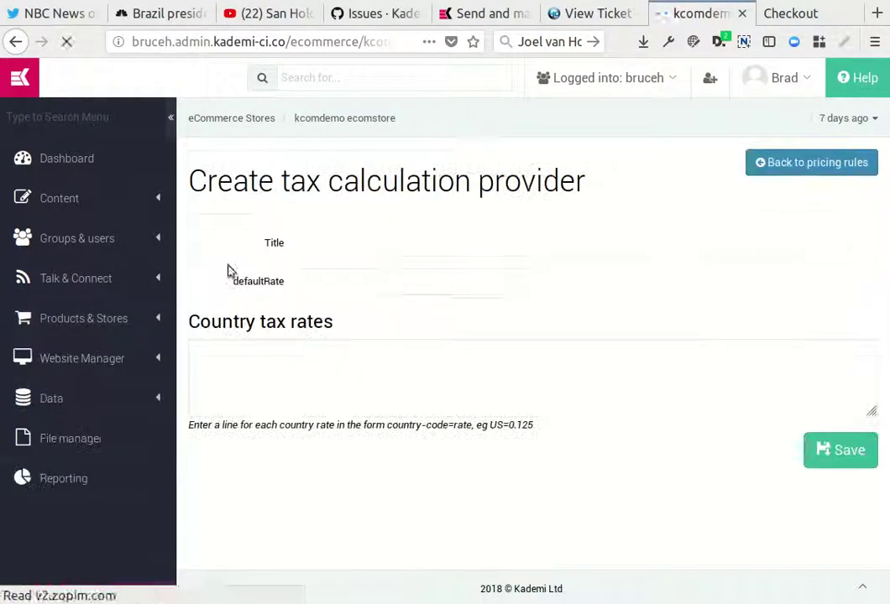
pyautogui.click(416, 242)
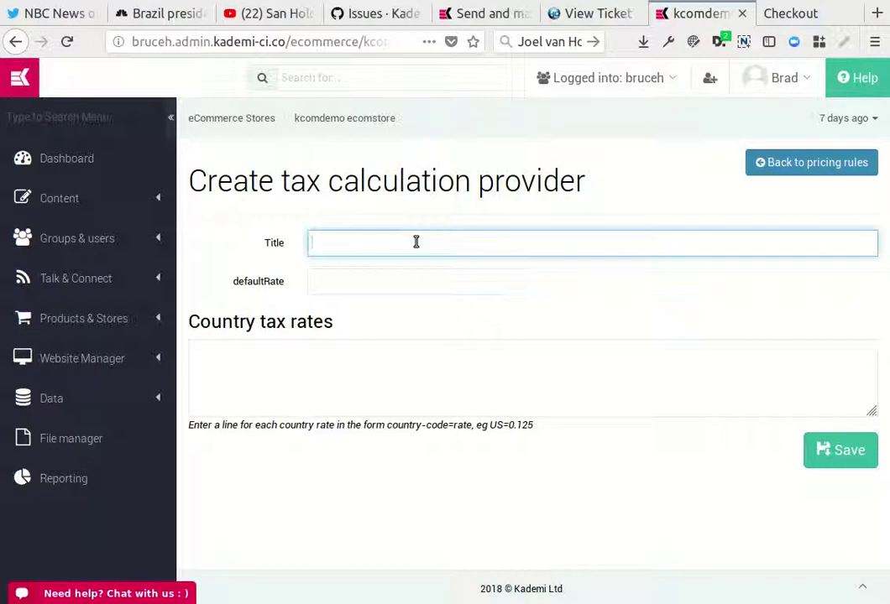
pyautogui.write('Default')
pyautogui.press('Tab')
pyautogui.write('0.')
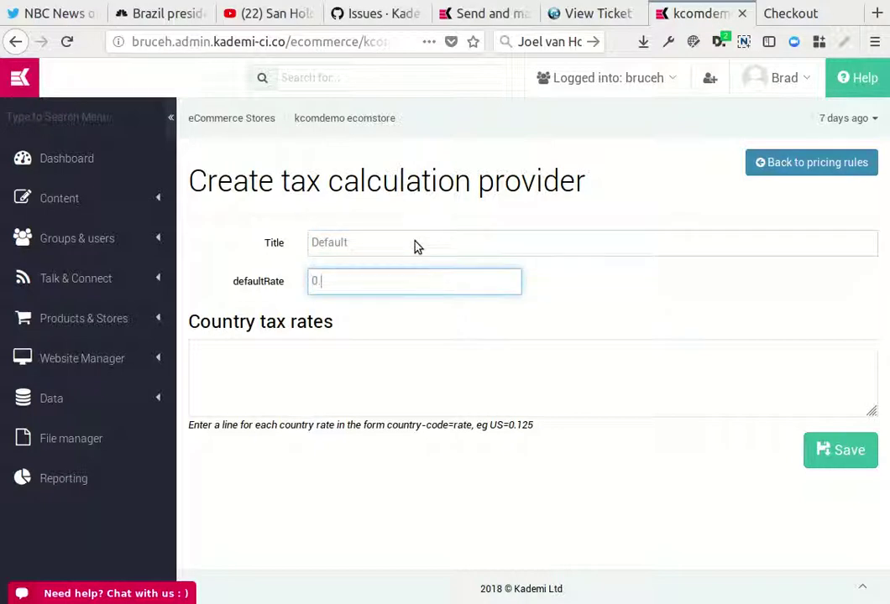
pyautogui.write('15')
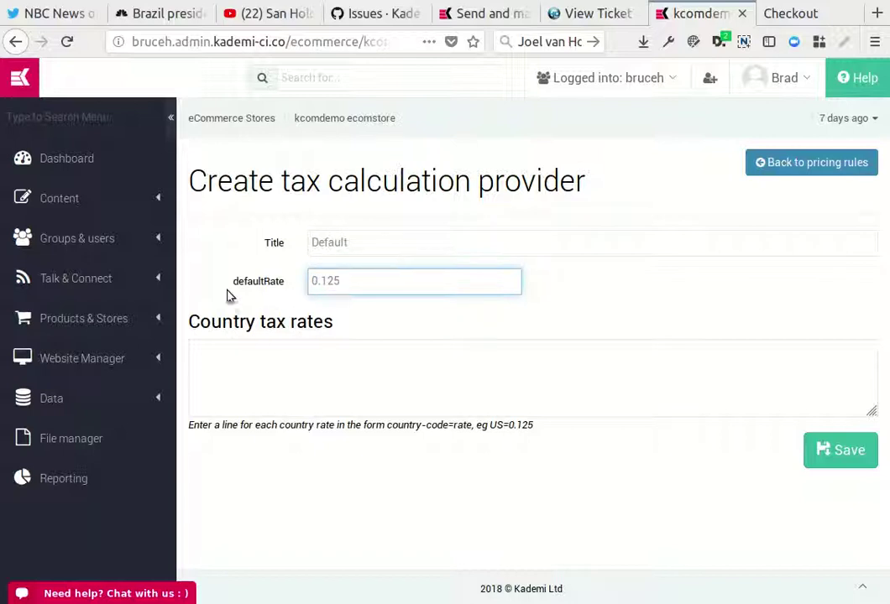
pyautogui.click(318, 375)
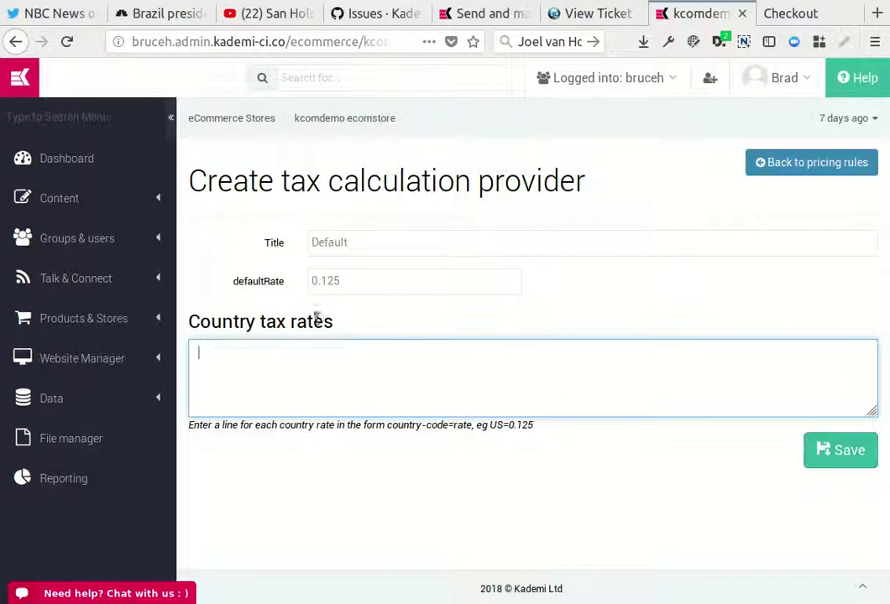
pyautogui.click(847, 451)
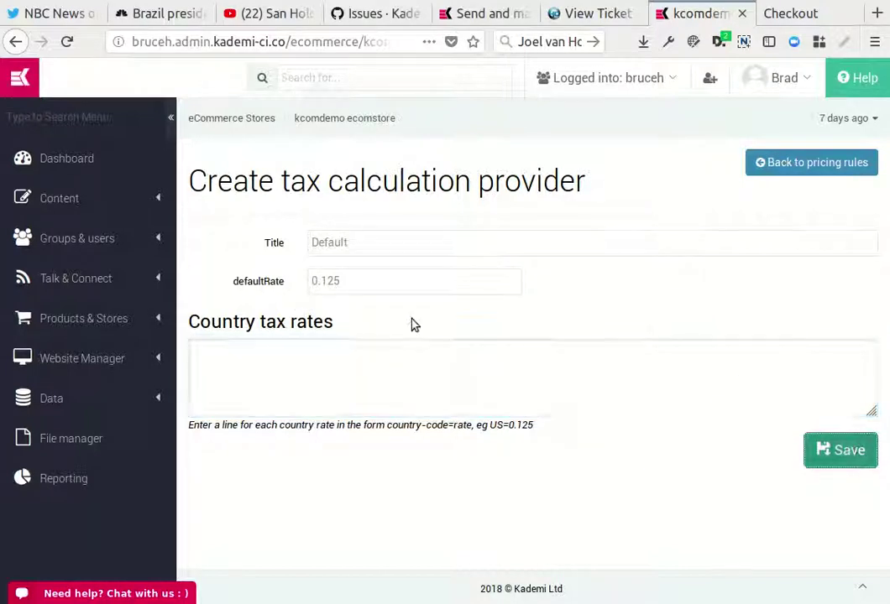
# Back in the storefront checkout, choose International as the shipping provider and raise the Toaster quantity to 2
pyautogui.click(764, 15)
pyautogui.click(692, 232)
pyautogui.click(821, 507)
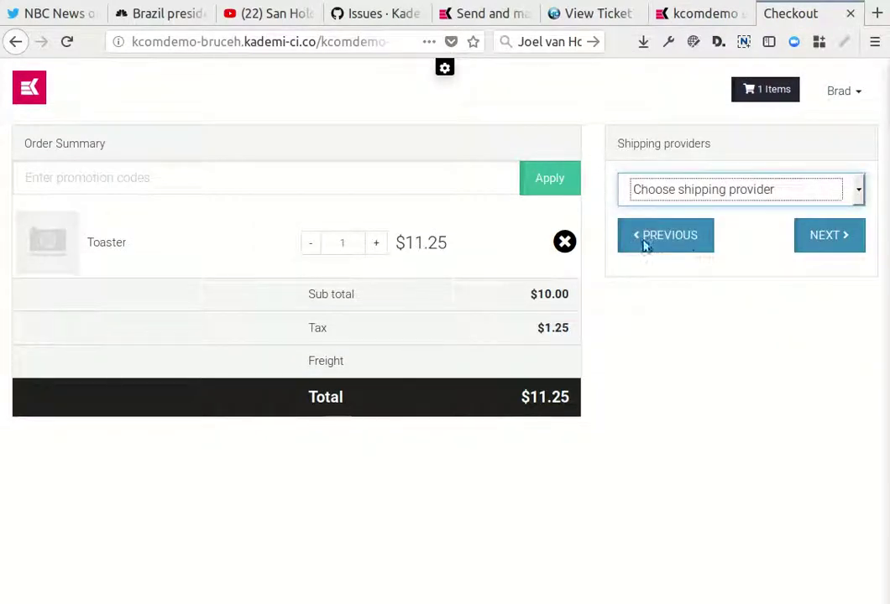
pyautogui.press('Down')
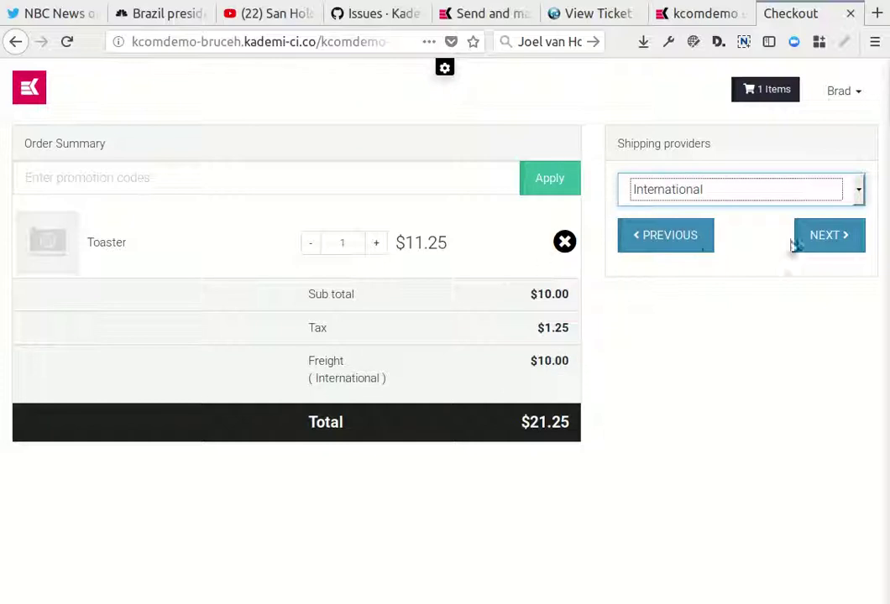
pyautogui.click(376, 244)
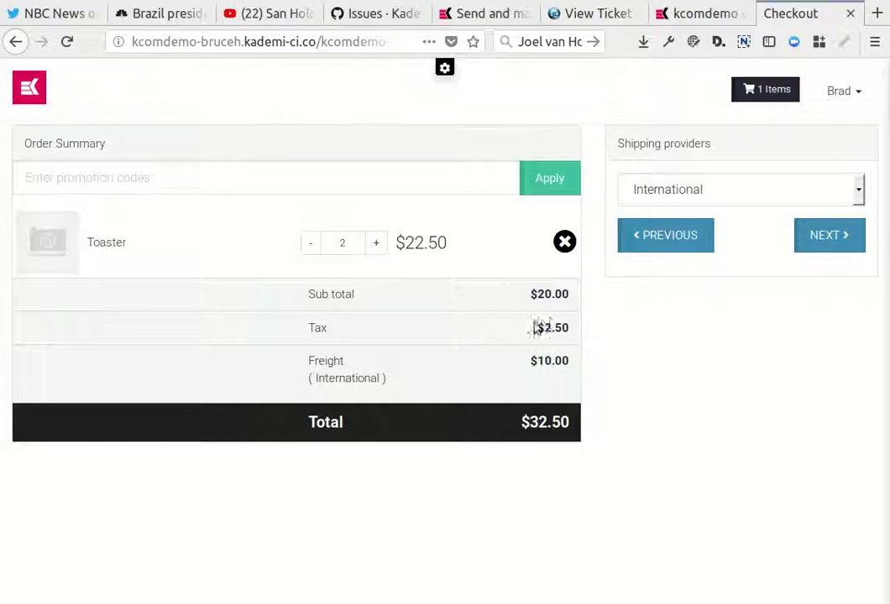
# Continue the checkout to the billing stage and highlight the notice about the currency
pyautogui.click(827, 236)
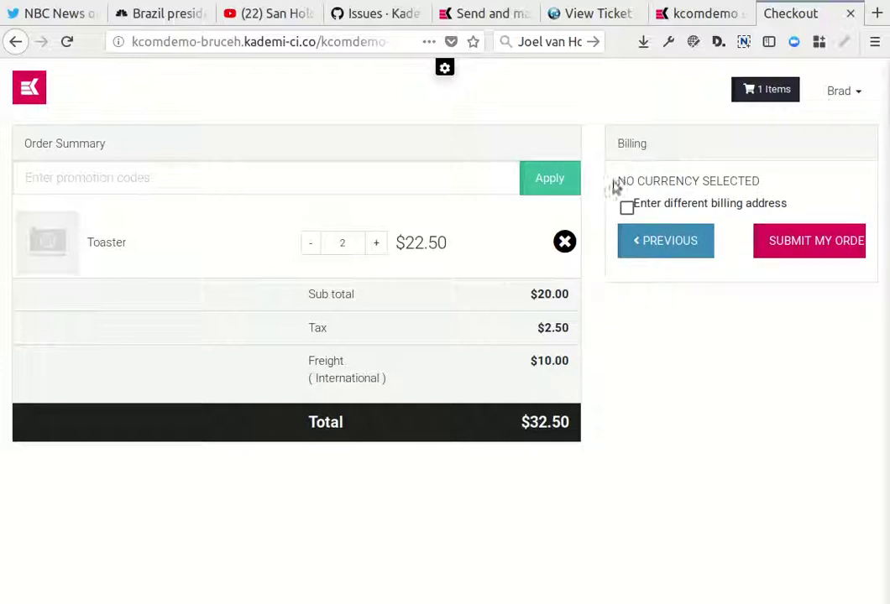
pyautogui.moveTo(620, 185)
pyautogui.mouseDown()
pyautogui.moveTo(791, 189)
pyautogui.moveTo(622, 181)
pyautogui.mouseUp()
pyautogui.click(655, 179)
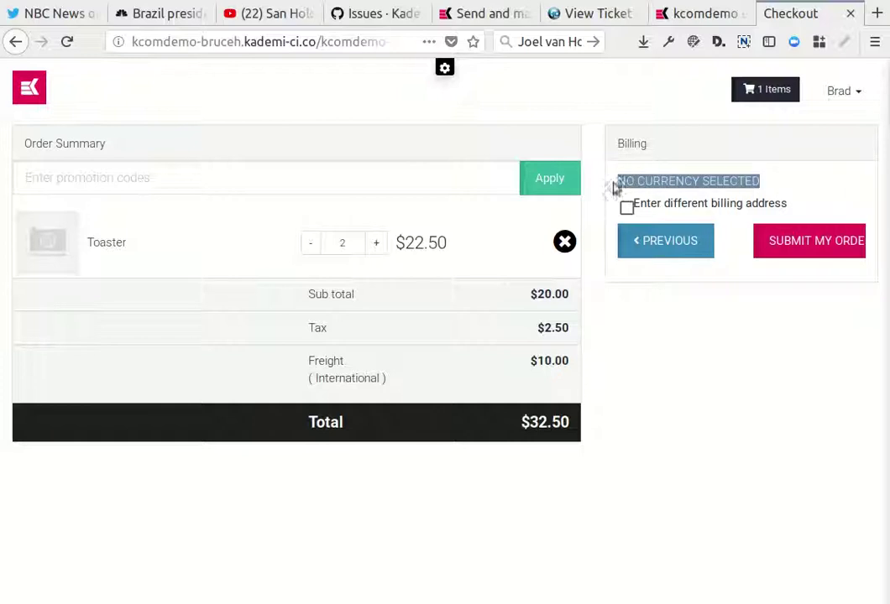
# In the admin console, set the kcomdemo ecomstore's default currency to NZD in its general settings and save
pyautogui.click(691, 17)
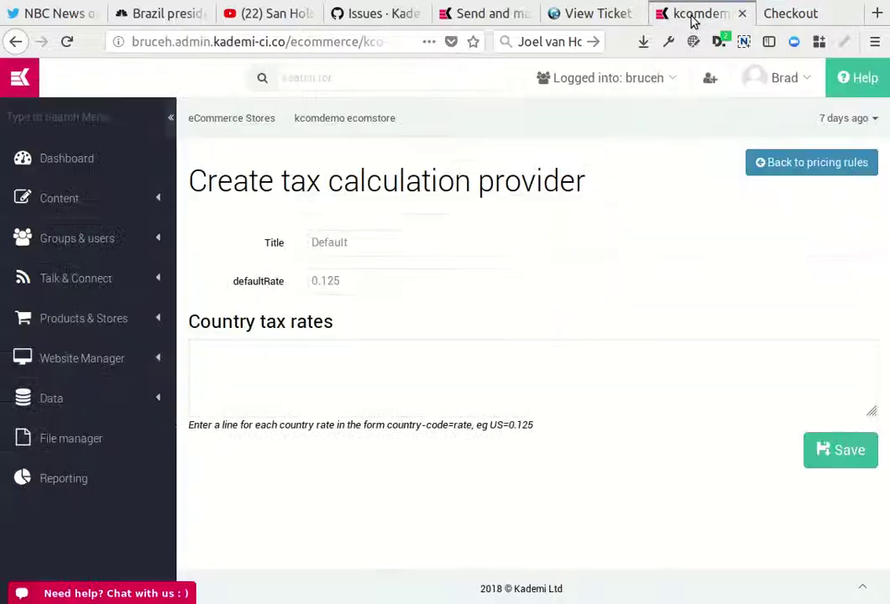
pyautogui.click(790, 164)
pyautogui.click(289, 166)
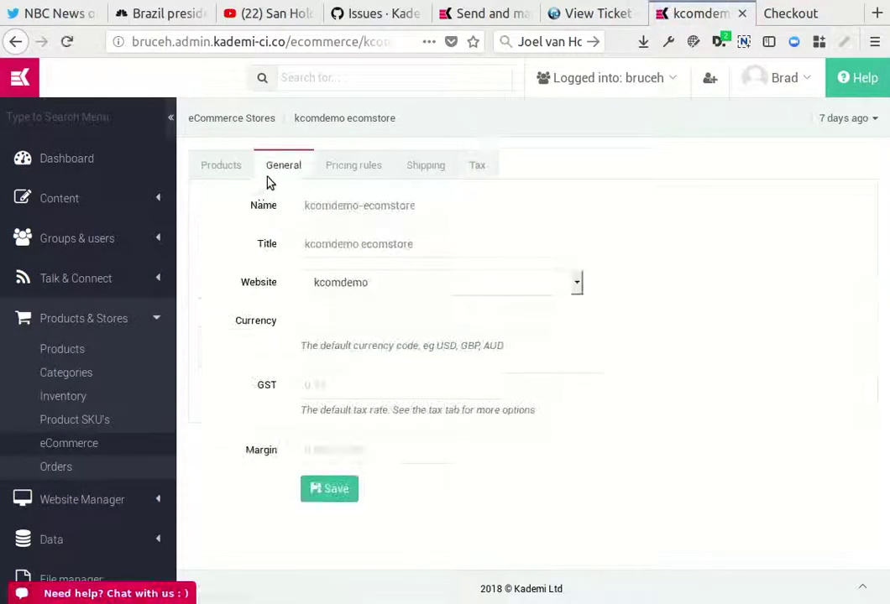
pyautogui.click(331, 319)
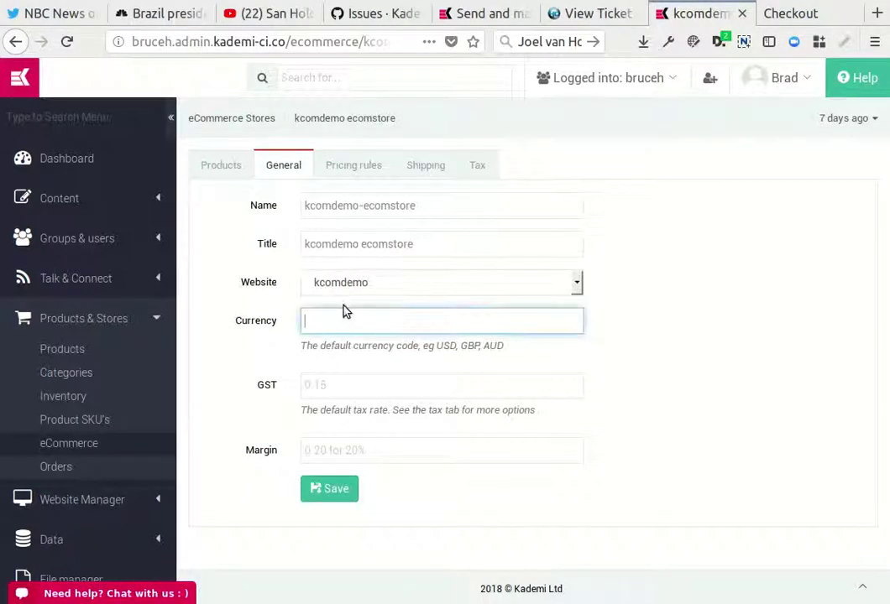
pyautogui.write('NZD')
pyautogui.press('Tab')
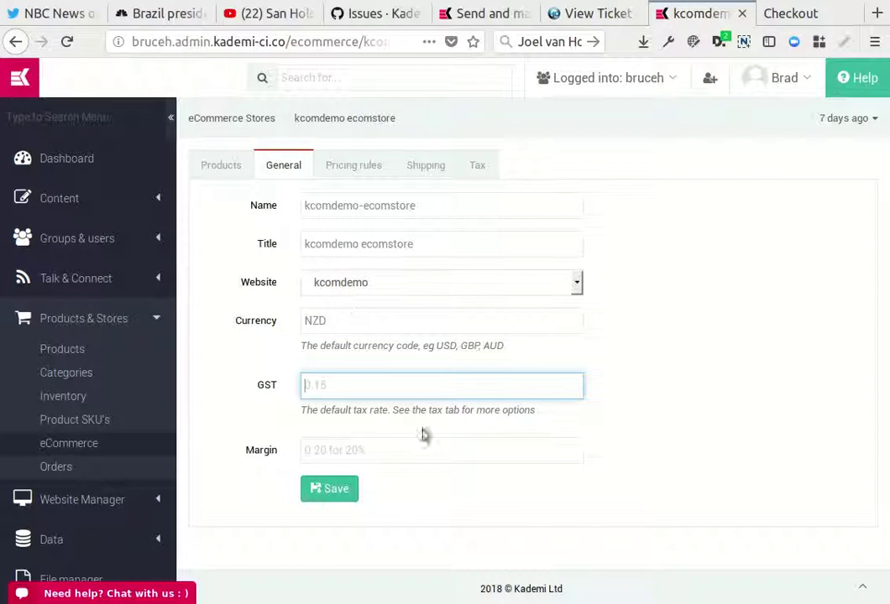
pyautogui.click(348, 492)
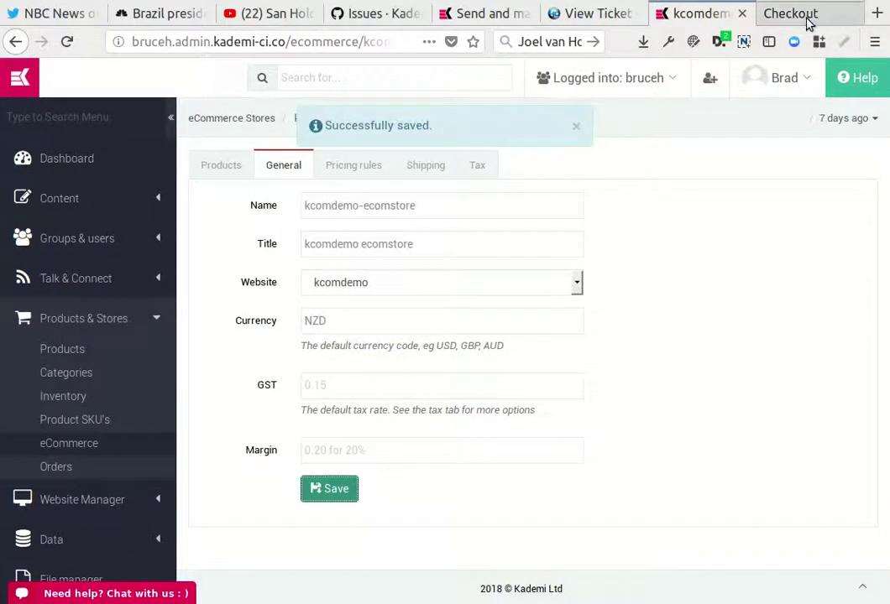
# Switch back to the storefront checkout, reload it and proceed through the address and shipping stages to billing
pyautogui.click(793, 17)
pyautogui.click(672, 243)
pyautogui.click(836, 235)
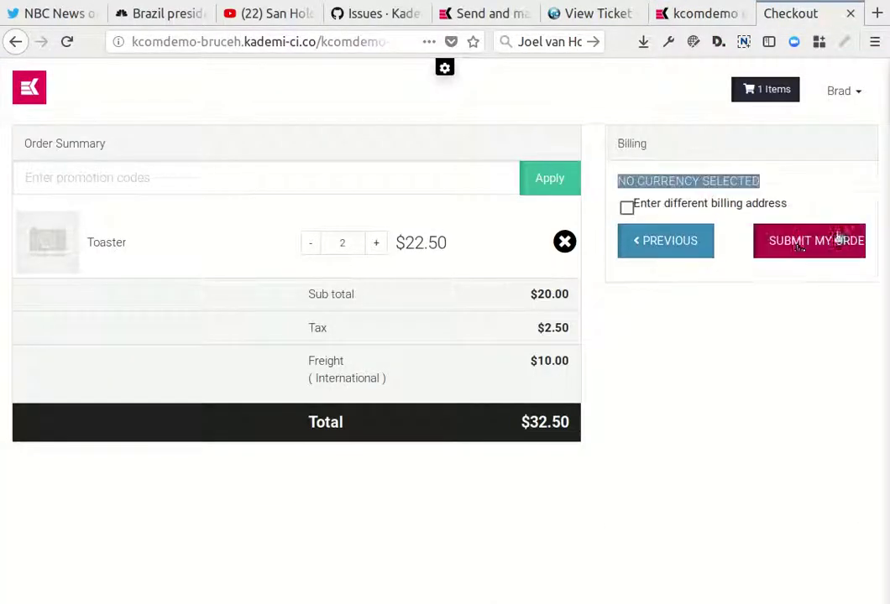
pyautogui.click(67, 41)
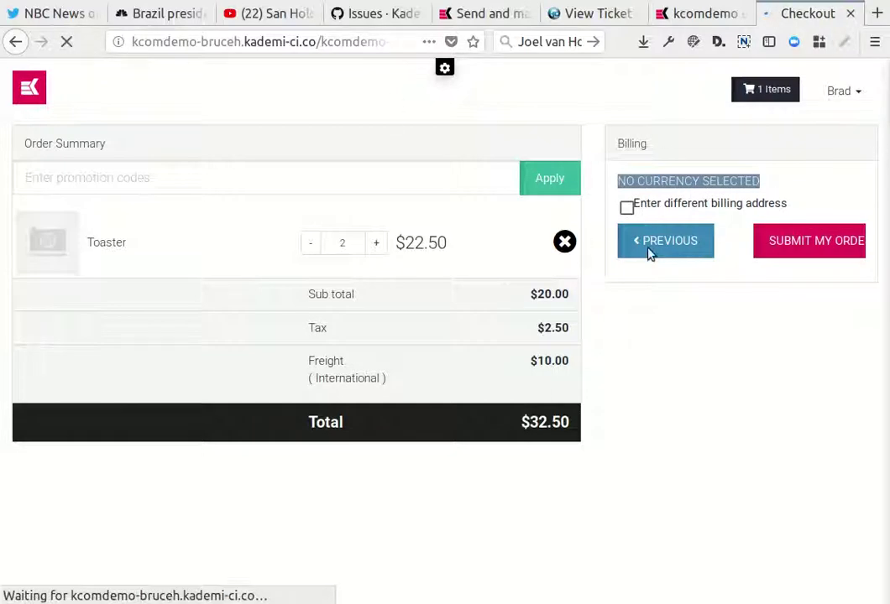
pyautogui.click(831, 516)
pyautogui.click(818, 234)
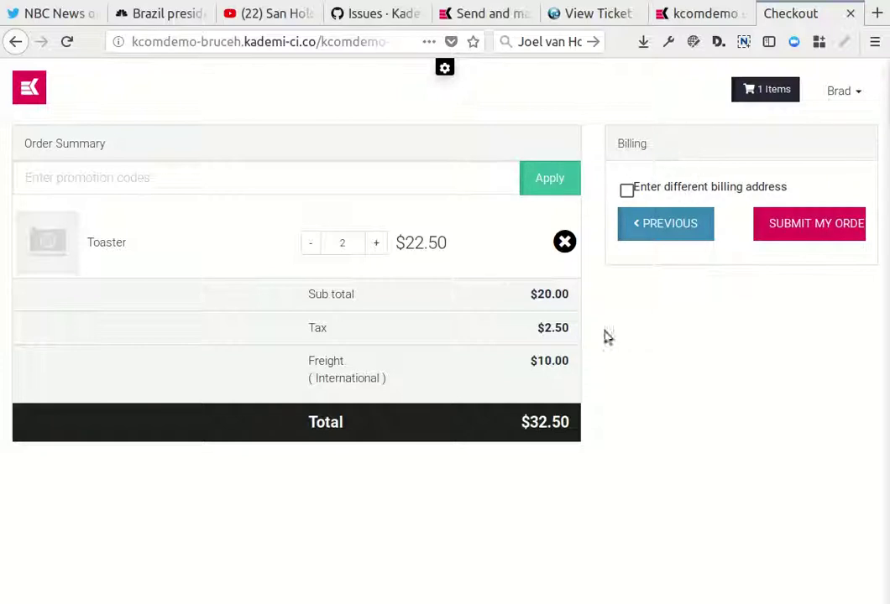
# In the admin console, open the kcomdemo website's application list, search it for "man" and clear the search
pyautogui.click(703, 16)
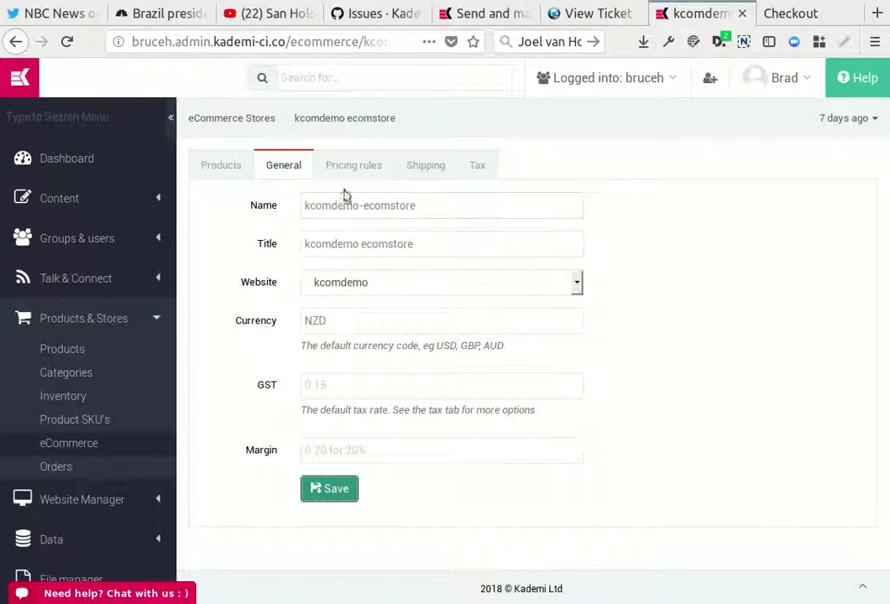
pyautogui.scroll(-1, 146, 417)
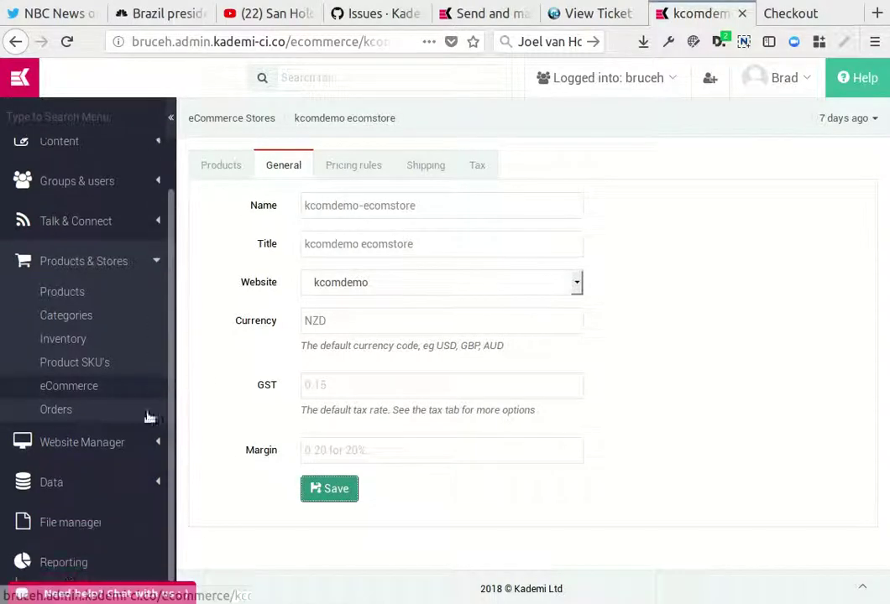
pyautogui.click(66, 442)
pyautogui.click(67, 470)
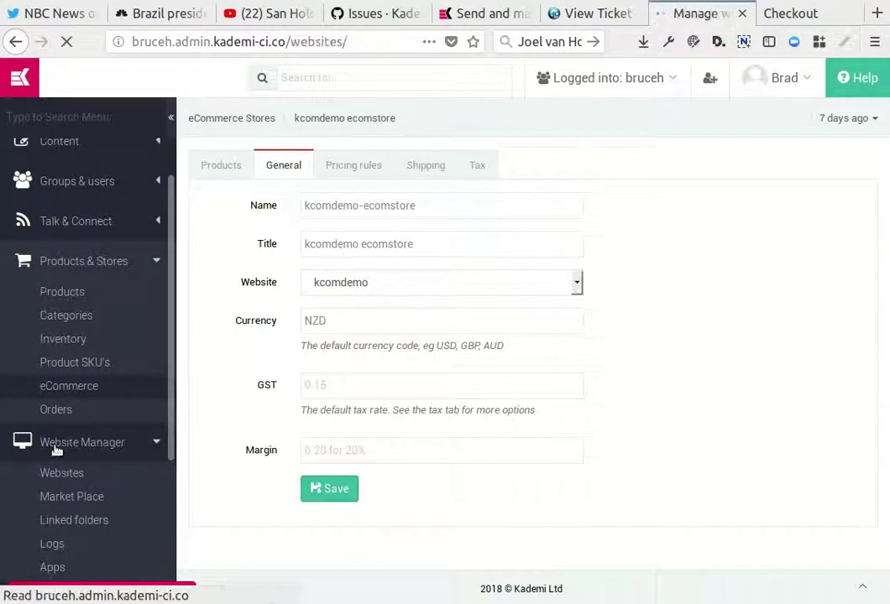
pyautogui.click(333, 288)
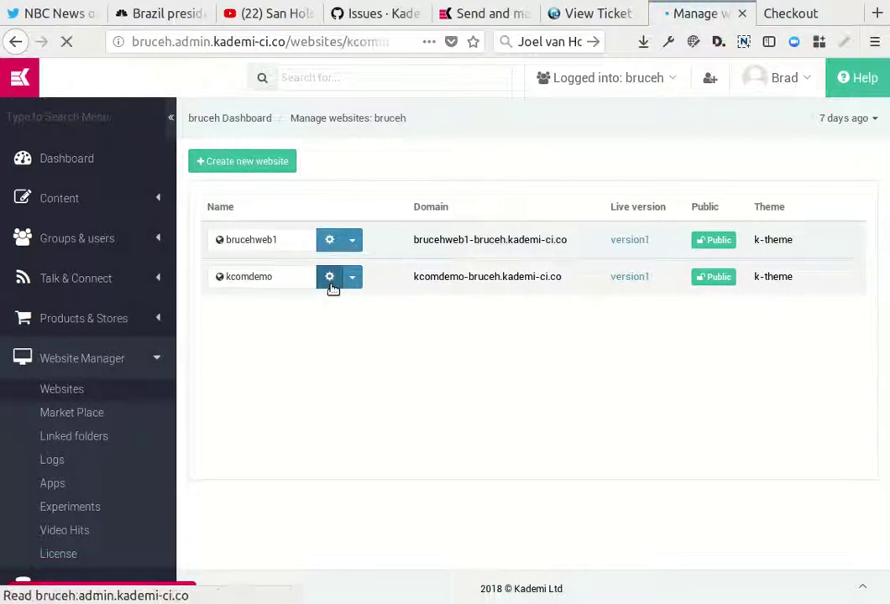
pyautogui.click(356, 210)
pyautogui.click(334, 343)
pyautogui.write('man')
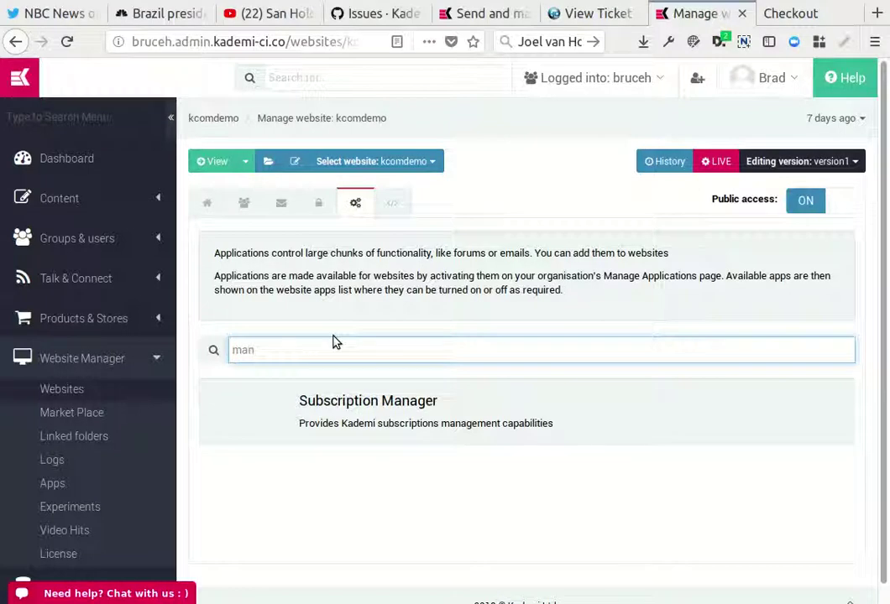
pyautogui.hotkey('ctrl', 'a')
pyautogui.press('BackSpace')
pyautogui.scroll(-3, 294, 347)
# Search the organisation's installed apps for "man" and turn on the Manual payments app
pyautogui.click(52, 485)
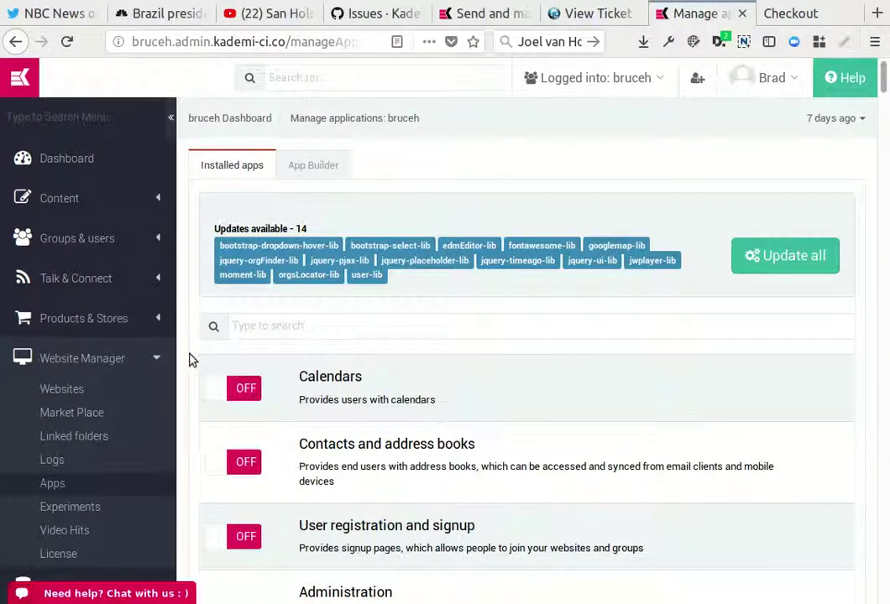
pyautogui.click(328, 322)
pyautogui.write('mar')
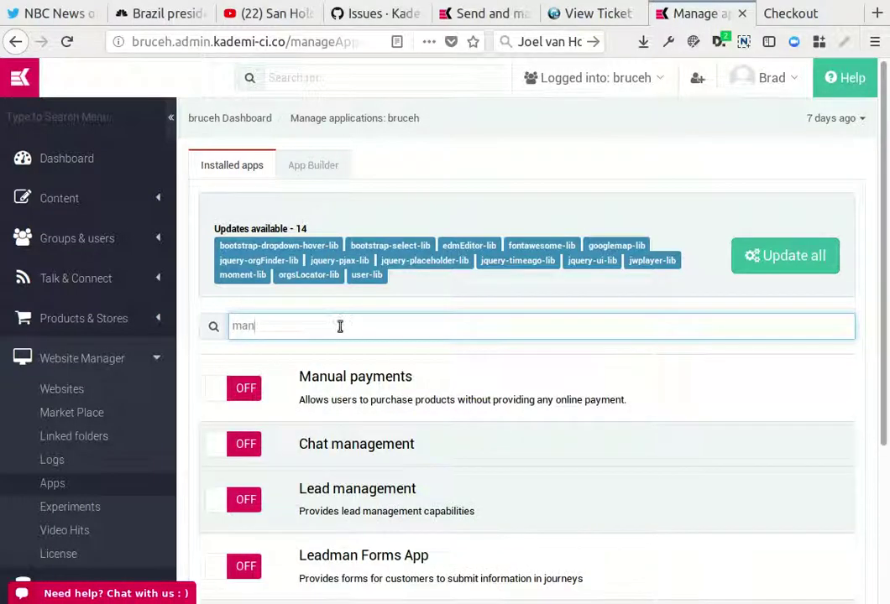
pyautogui.doubleClick(284, 322)
pyautogui.doubleClick(286, 323)
pyautogui.press('BackSpace')
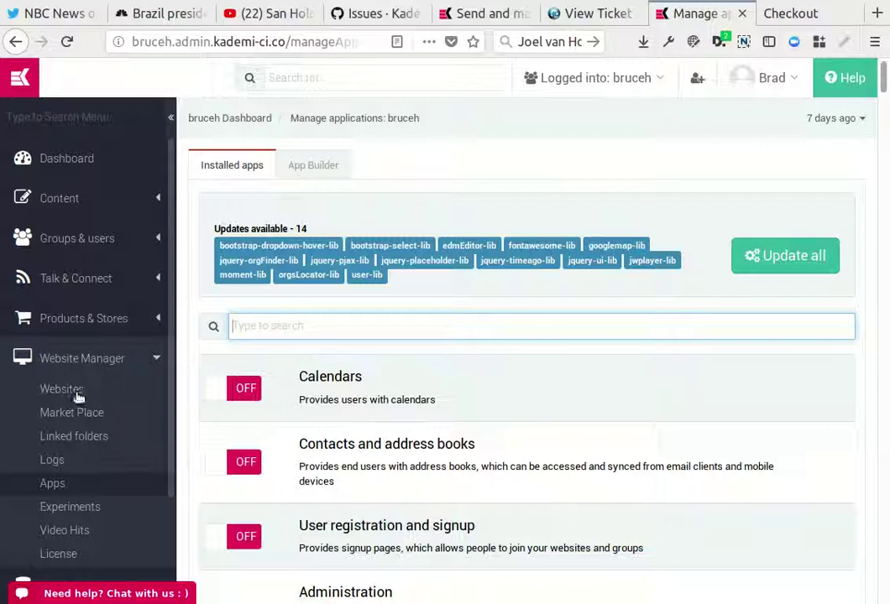
pyautogui.write('m')
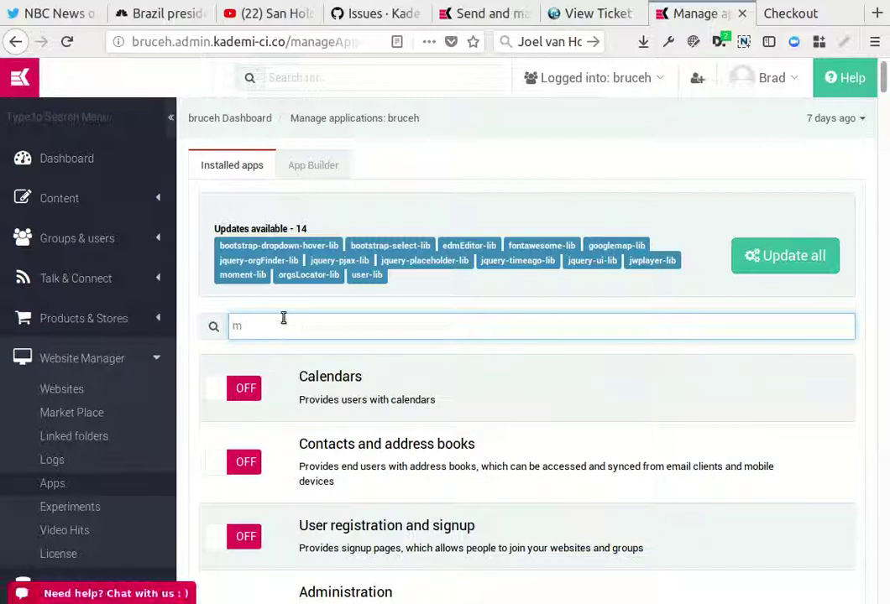
pyautogui.write('an')
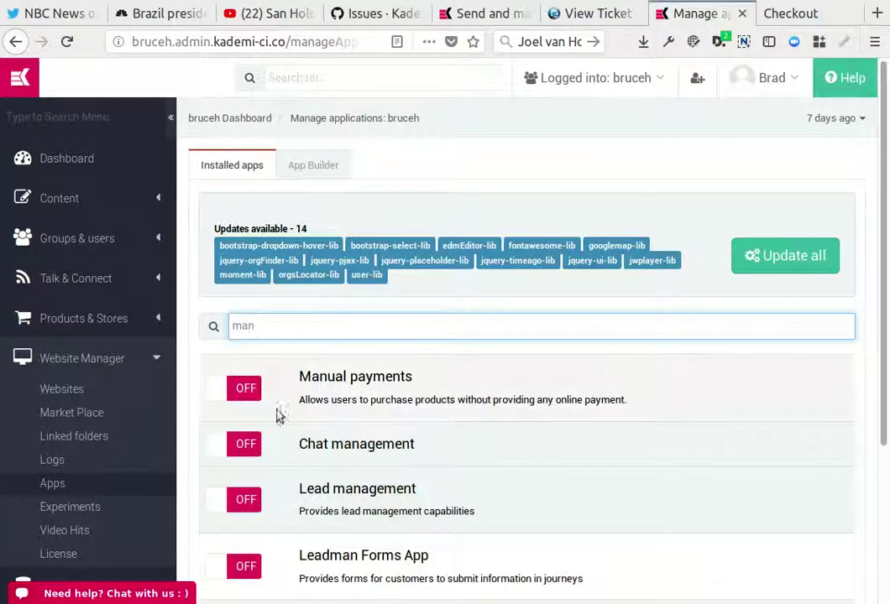
pyautogui.click(242, 388)
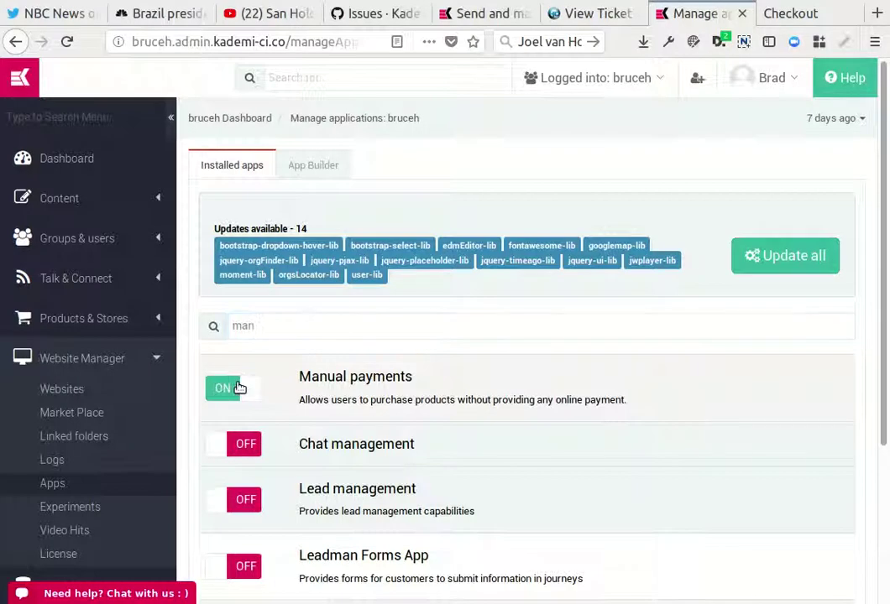
# Search the marketplace for "ewa" from the kcomdemo website's find-more-apps page, and clear the search
pyautogui.click(64, 389)
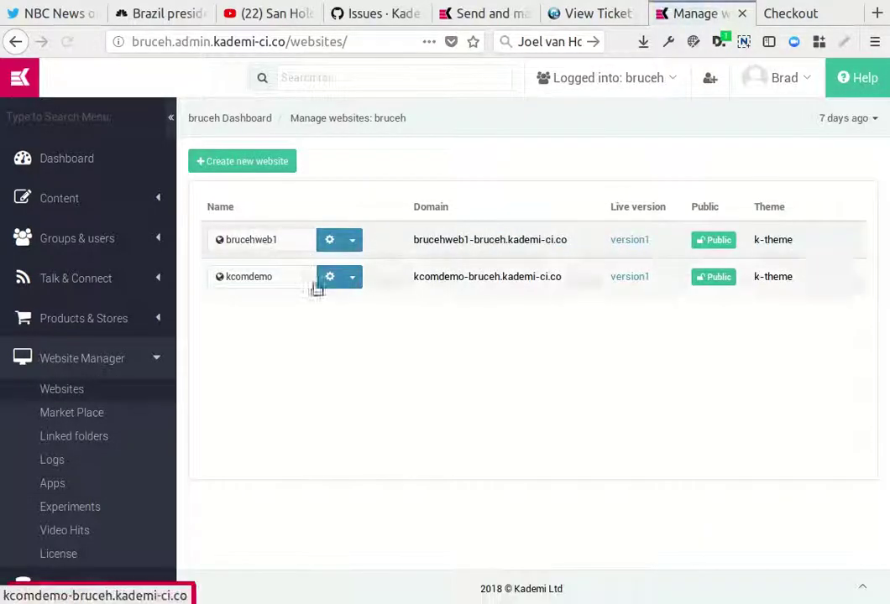
pyautogui.click(370, 263)
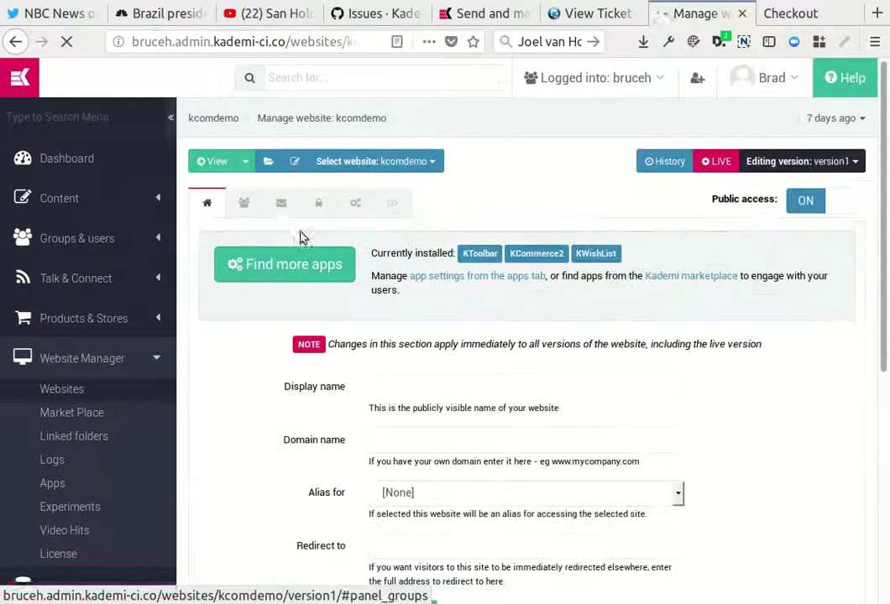
pyautogui.click(298, 265)
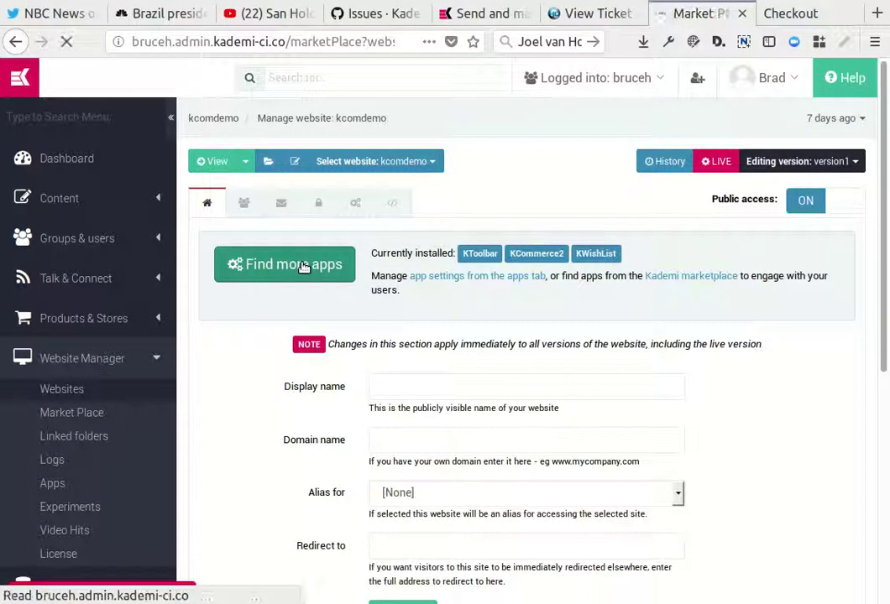
pyautogui.click(672, 251)
pyautogui.write('ewa')
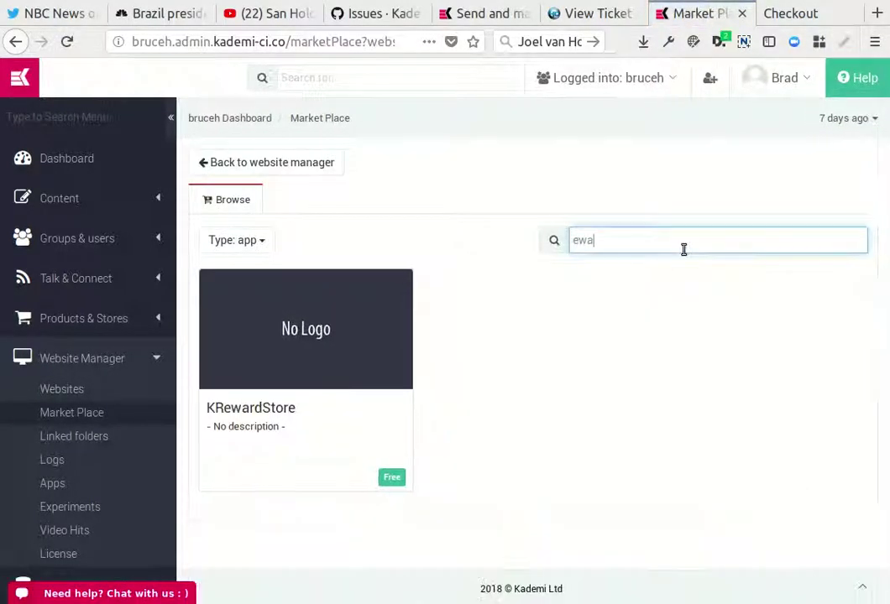
pyautogui.press('BackSpace')
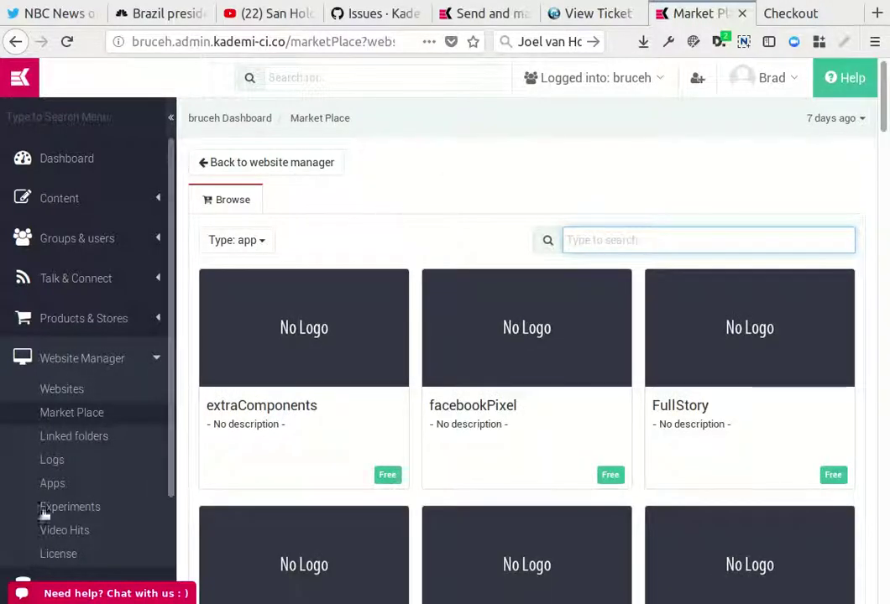
# Search the organisation's installed apps for "ewa" to locate the eWay payment app
pyautogui.click(63, 484)
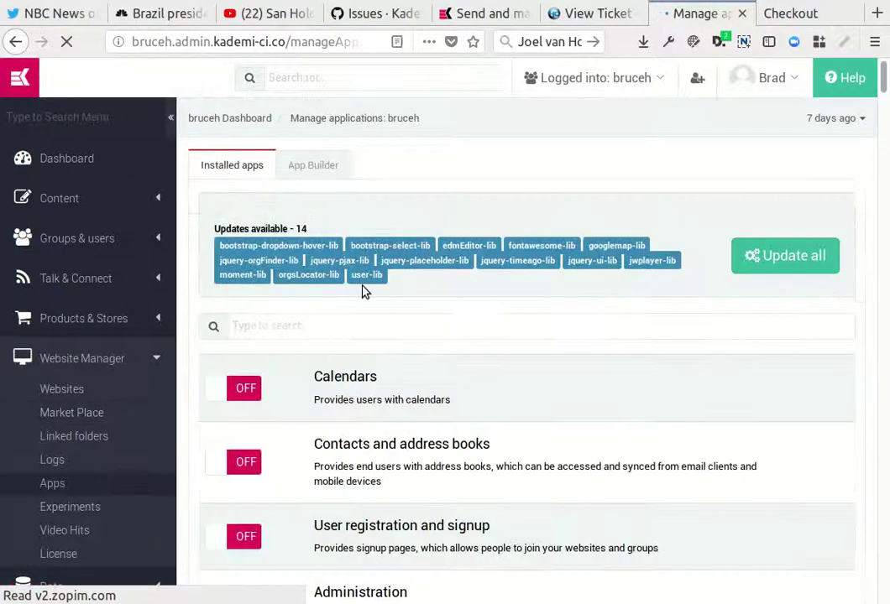
pyautogui.click(296, 322)
pyautogui.write('ewa')
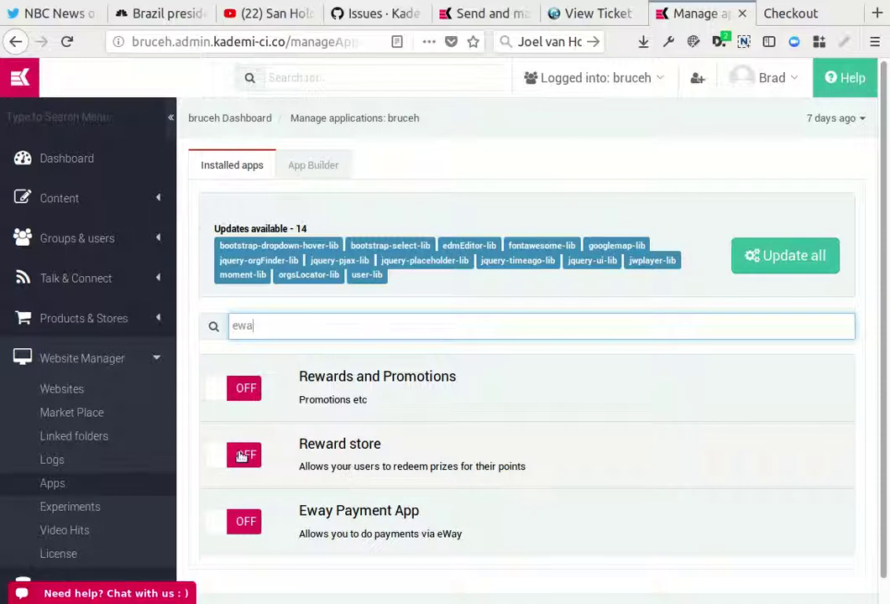
# Find the Manual payments app in the kcomdemo website's applications by searching "man", and turn it on for the site
pyautogui.click(67, 389)
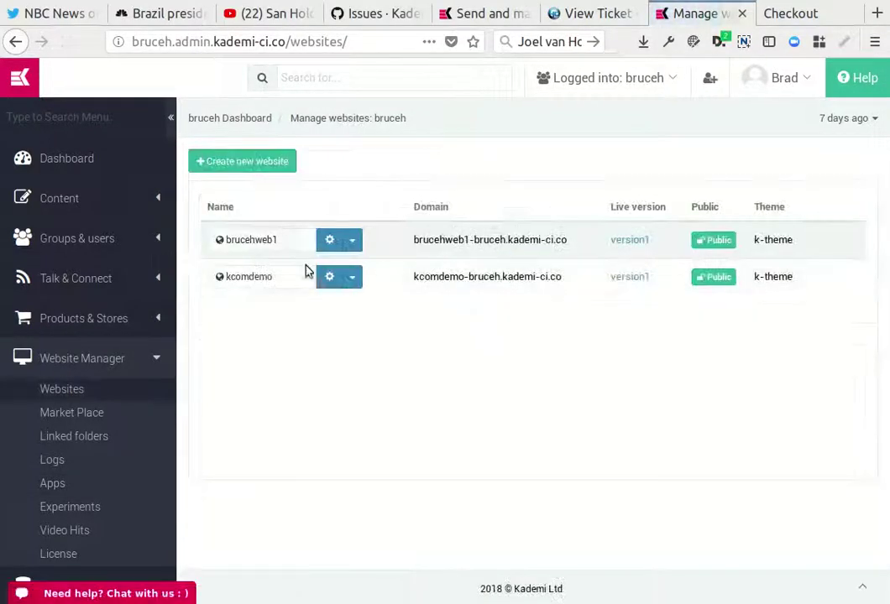
pyautogui.click(331, 280)
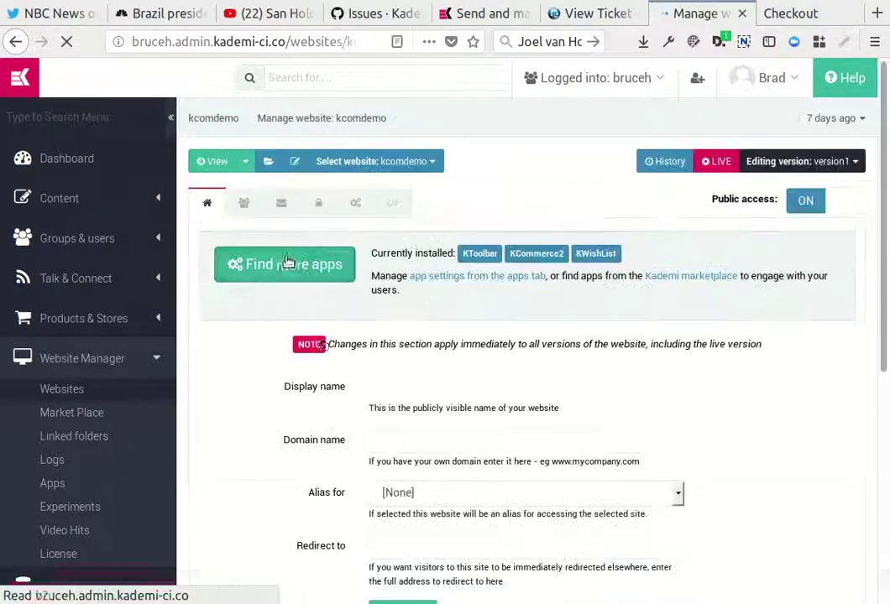
pyautogui.click(354, 206)
pyautogui.click(310, 356)
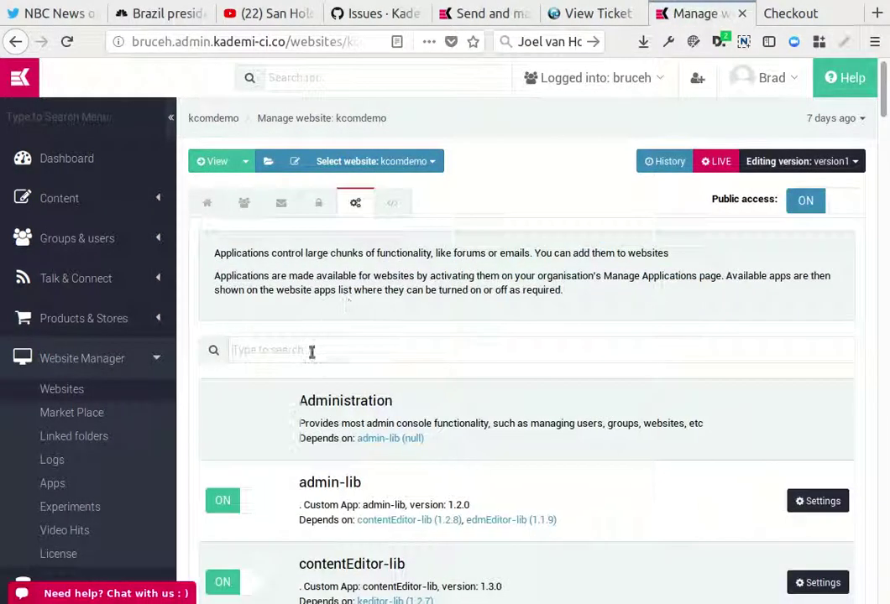
pyautogui.write('man')
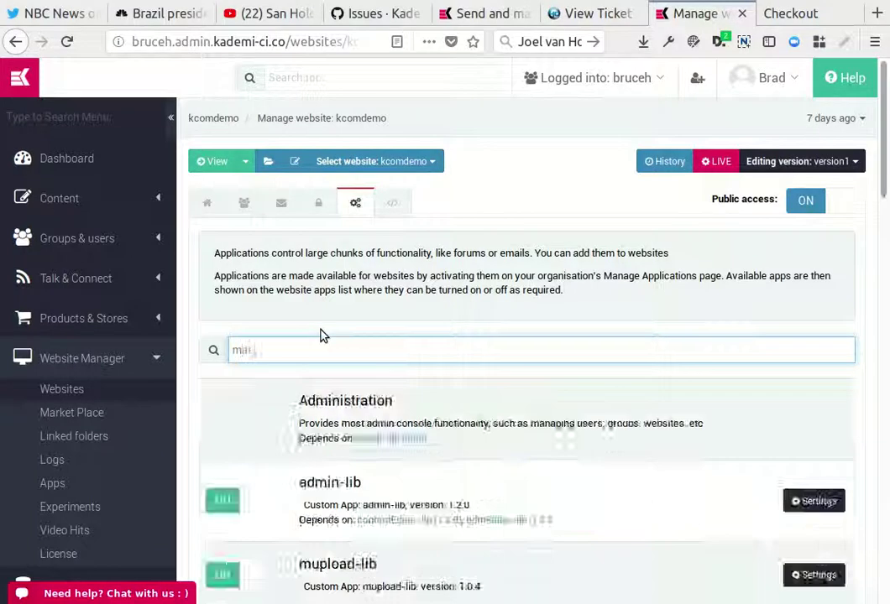
pyautogui.click(225, 479)
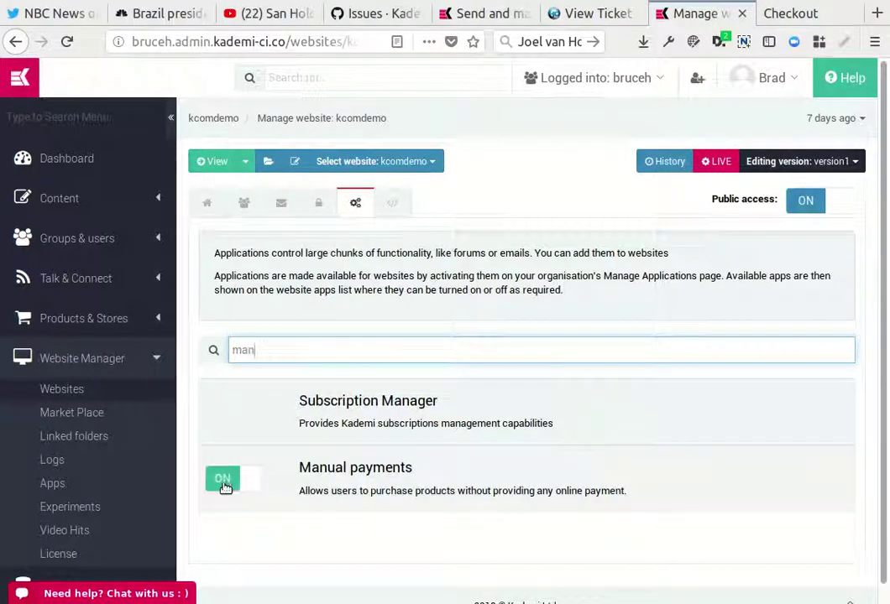
# Return to the store's checkout page and reload it to bring up the Invoice payment option
pyautogui.click(794, 17)
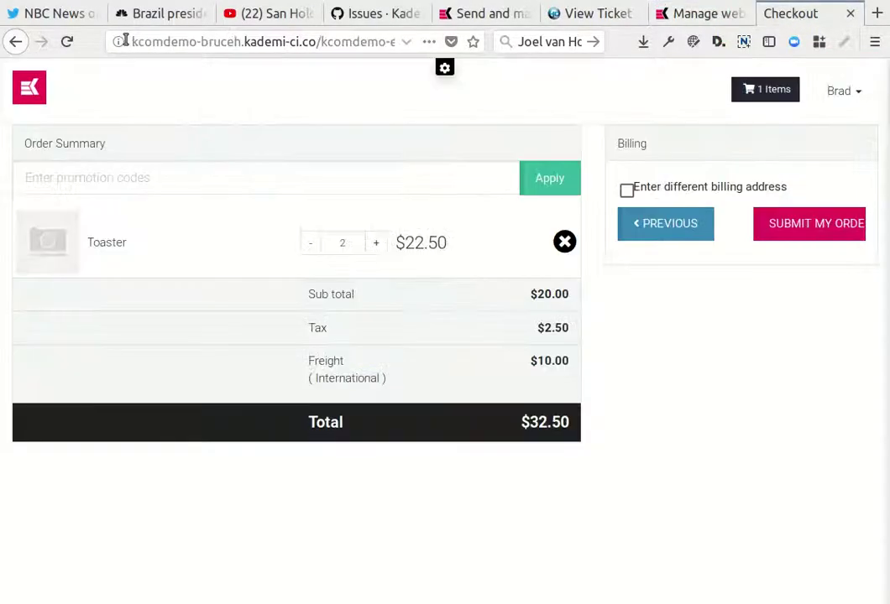
pyautogui.click(68, 41)
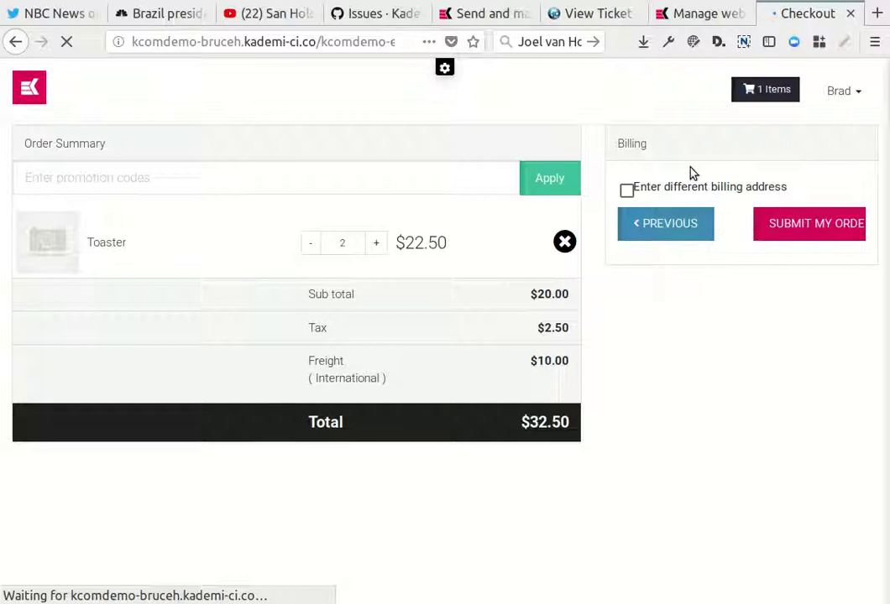
pyautogui.click(845, 512)
pyautogui.click(831, 246)
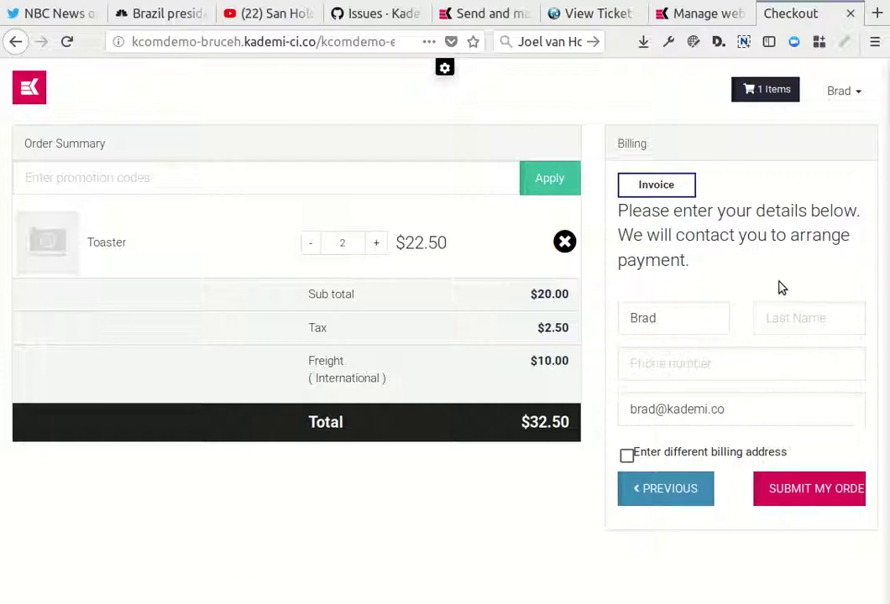
# Fill in the customer's last name and phone number in the Invoice billing details
pyautogui.click(814, 309)
pyautogui.write('Test')
pyautogui.press('Tab')
pyautogui.write('123123123')
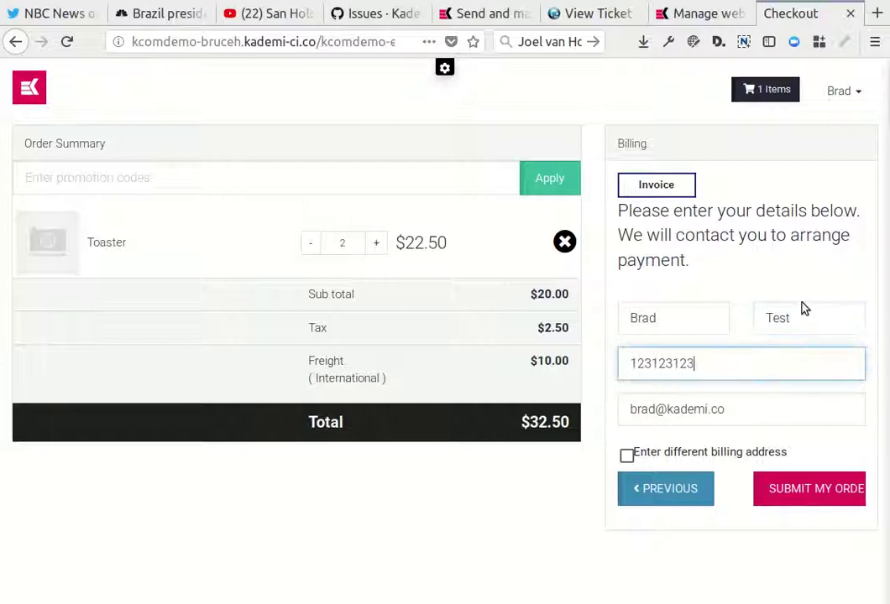
pyautogui.press('Tab')
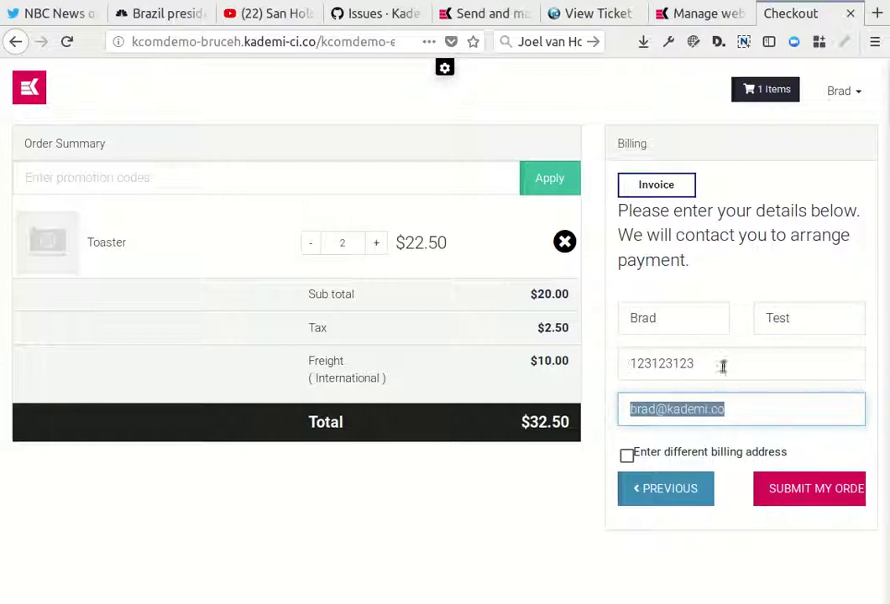
# Enable the different billing address option to view its address fields, and disable it again
pyautogui.click(626, 455)
pyautogui.scroll(-3, 628, 453)
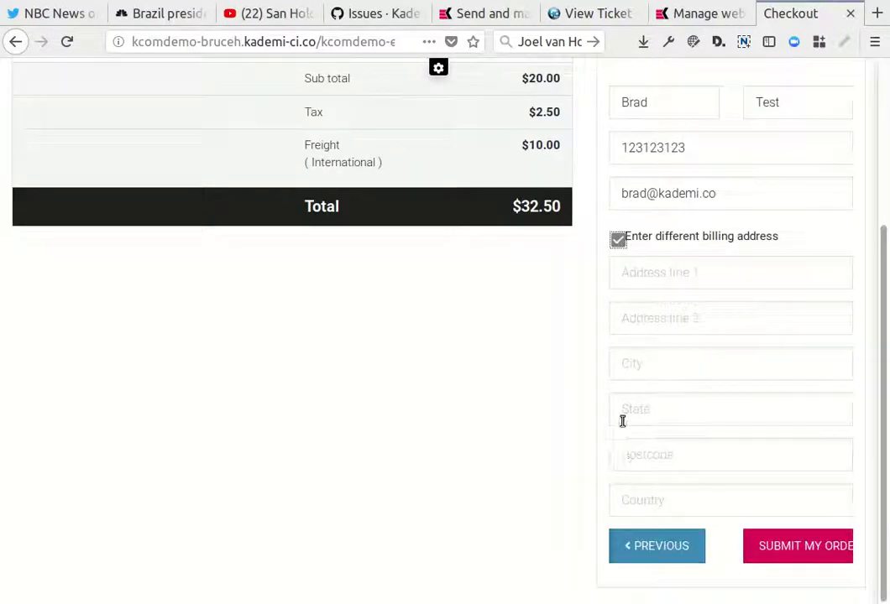
pyautogui.click(618, 242)
# Submit the toaster order using Invoice payment and continue shopping
pyautogui.click(818, 489)
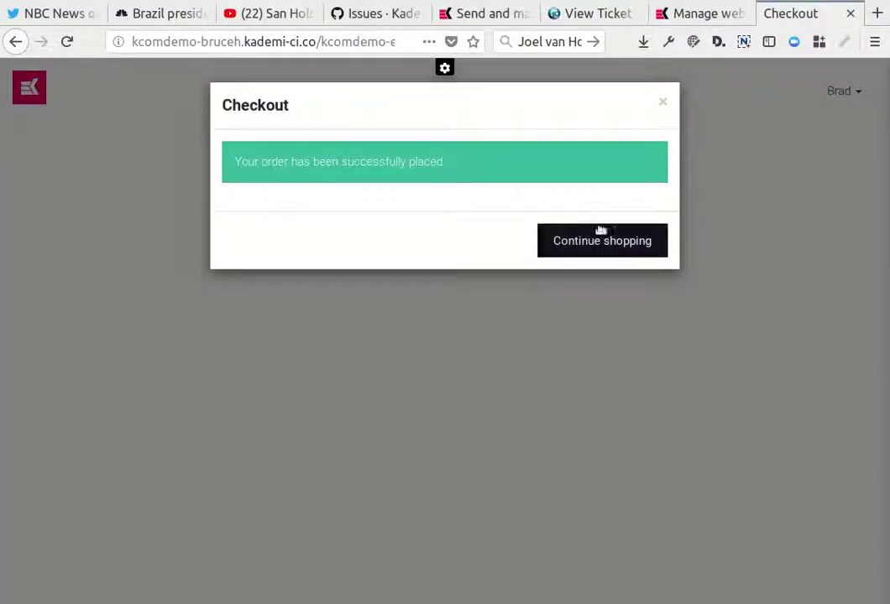
pyautogui.click(631, 239)
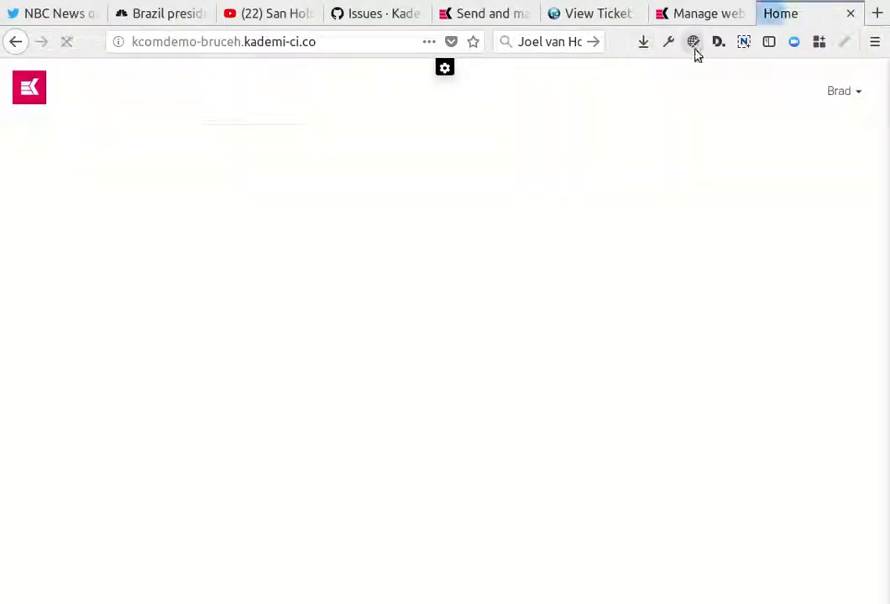
# Switch to the Kademi admin site, find Orders by searching the menu for "order", and open the 2 x Toaster order
pyautogui.click(697, 15)
pyautogui.click(89, 122)
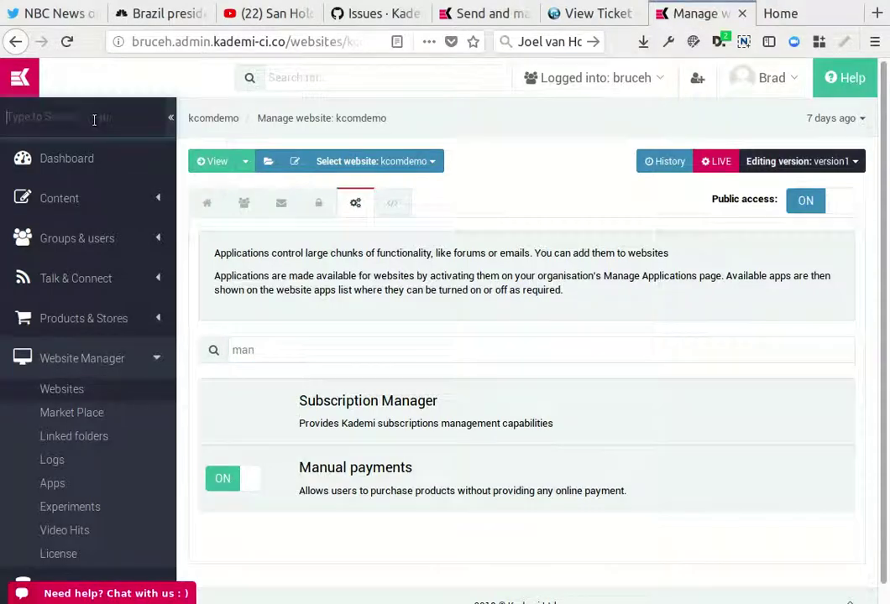
pyautogui.write('order')
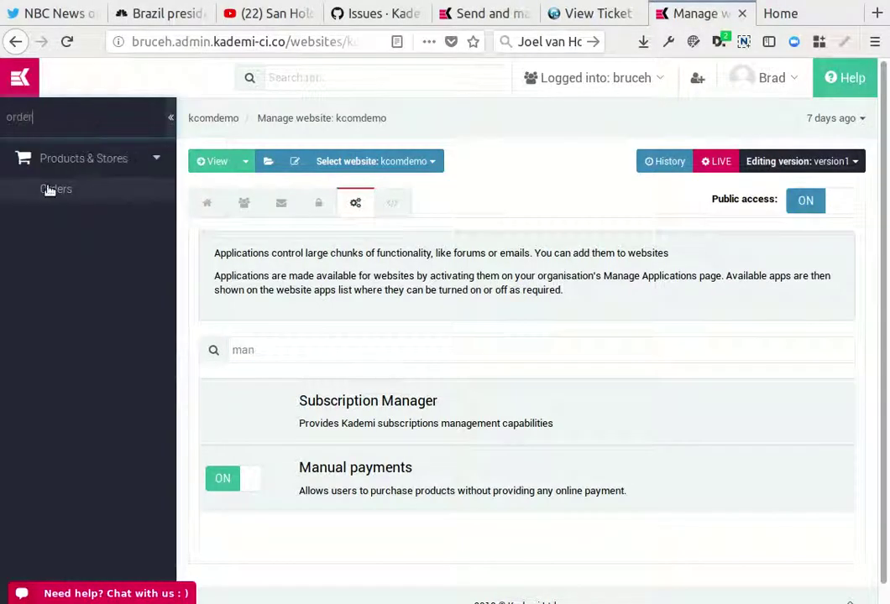
pyautogui.click(52, 190)
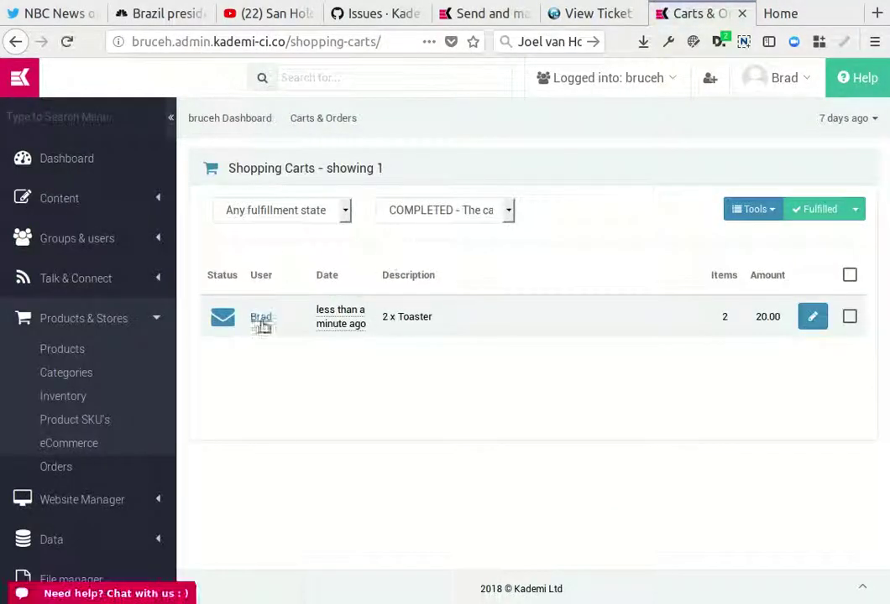
pyautogui.click(813, 316)
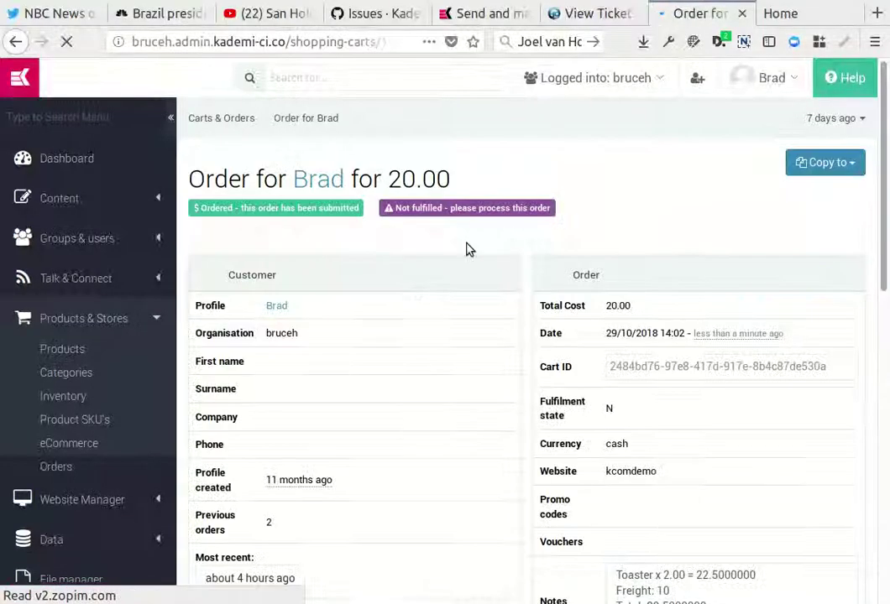
# Examine the toaster order's customer details, notes, shipping and billing addresses, and purchased items
pyautogui.scroll(-2, 453, 311)
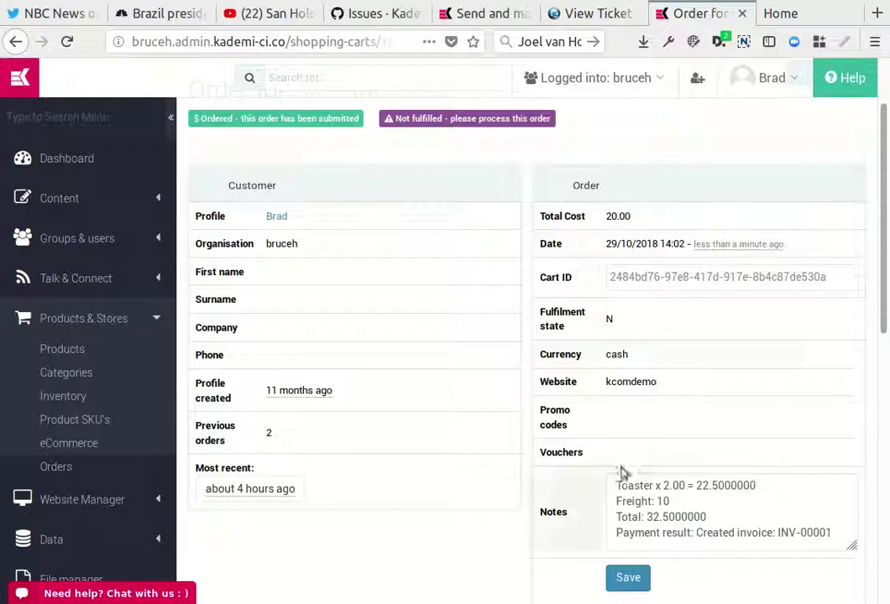
pyautogui.scroll(-2, 617, 340)
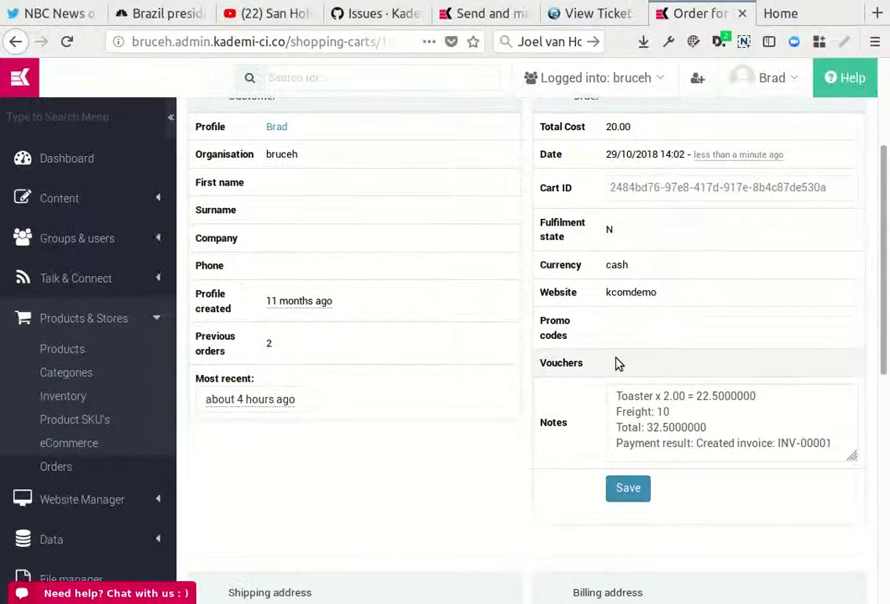
pyautogui.scroll(-1, 615, 363)
pyautogui.scroll(-1, 615, 363)
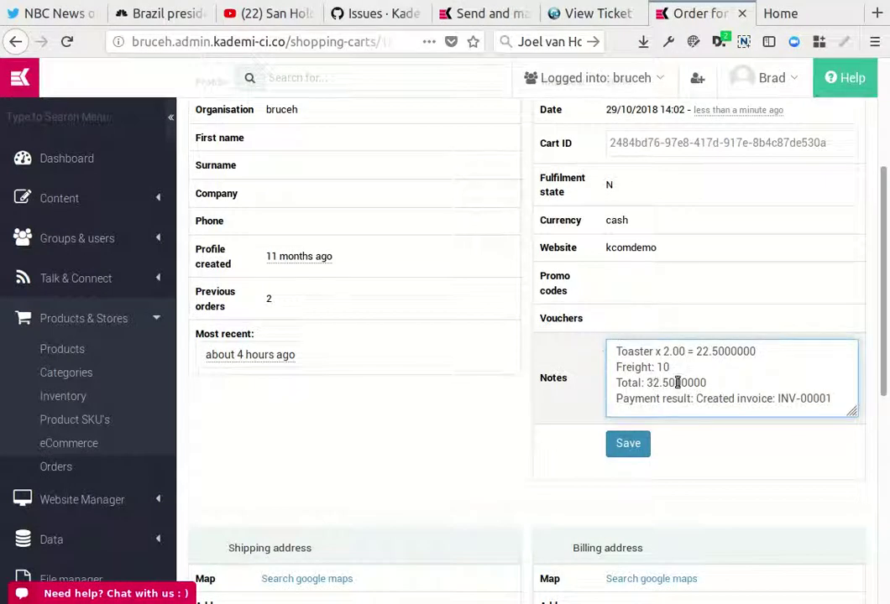
pyautogui.scroll(-3, 676, 382)
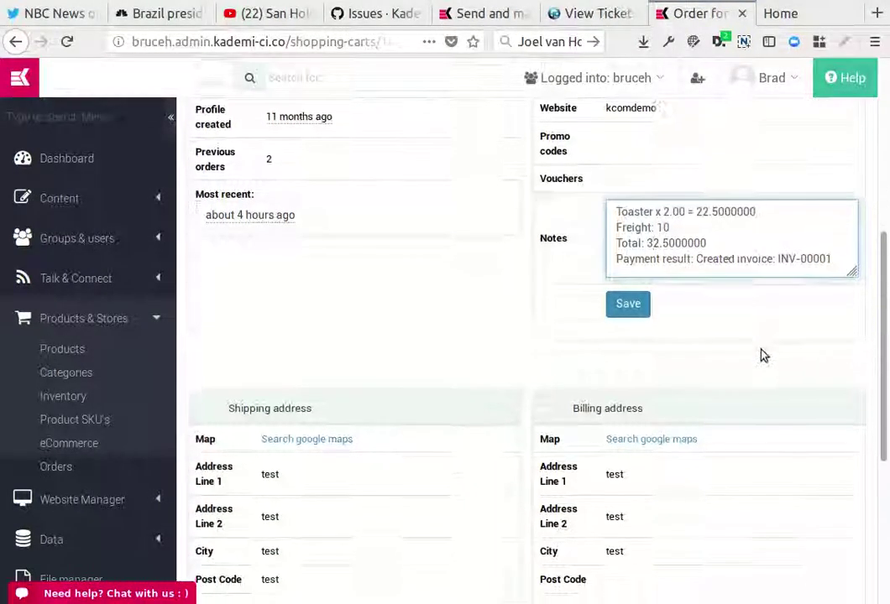
pyautogui.scroll(-3, 762, 356)
pyautogui.scroll(-1, 491, 222)
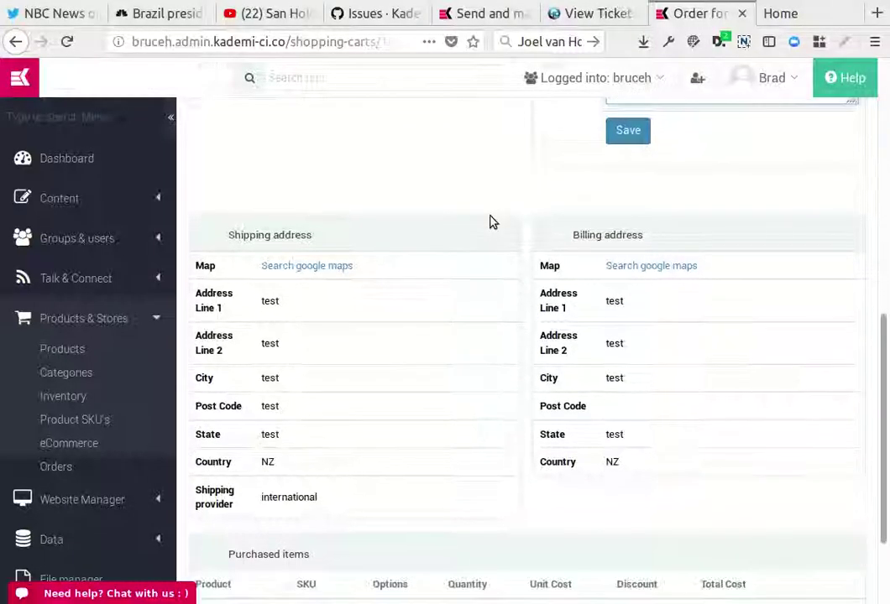
pyautogui.scroll(-3, 532, 259)
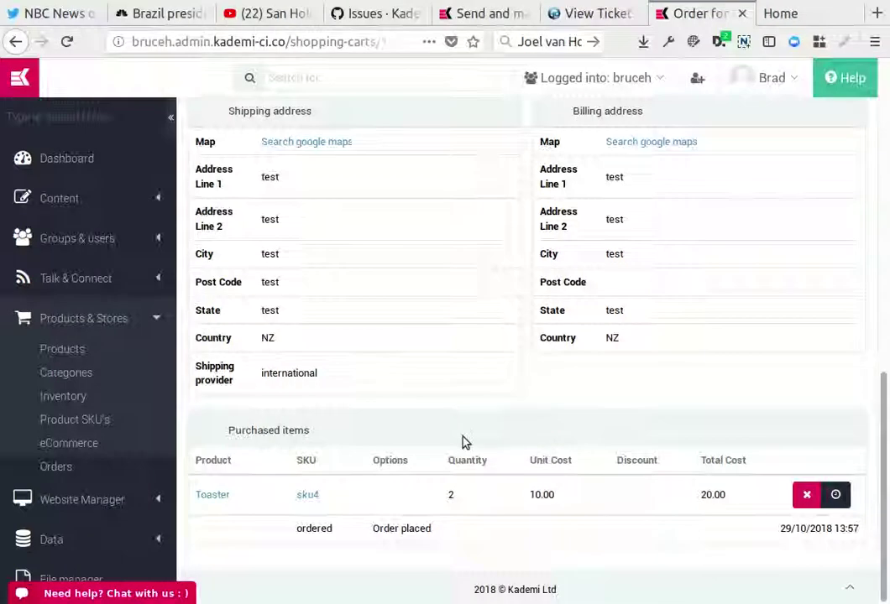
pyautogui.scroll(10, 496, 438)
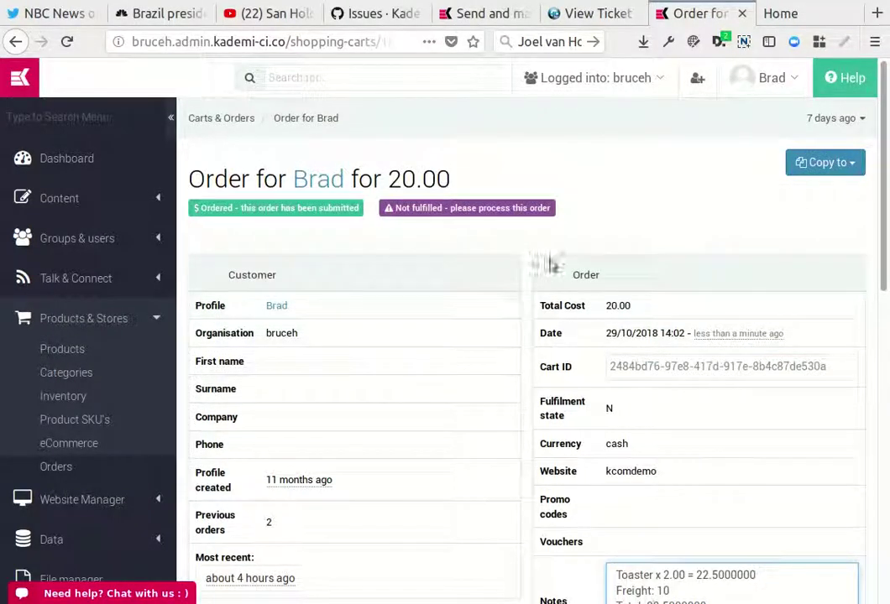